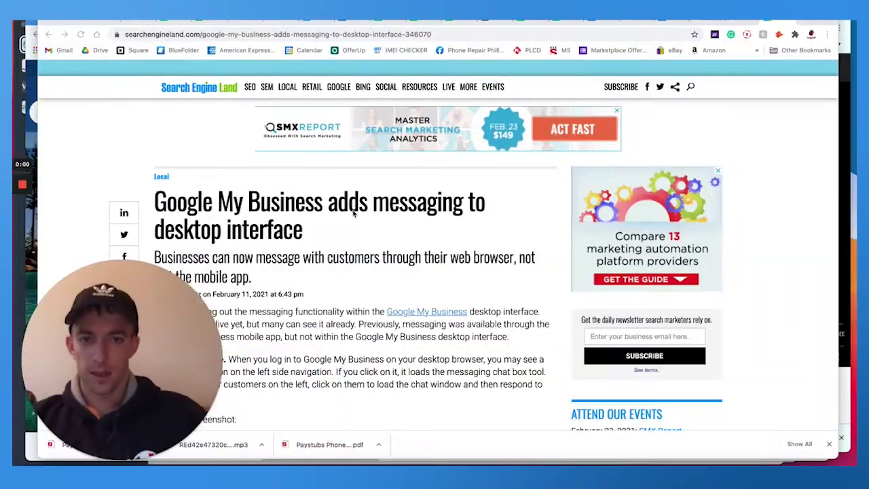
Step: Read the article headline about Google My Business adding messaging to the desktop interface, highlighting its phrases
scroll(353, 212, down, 2)
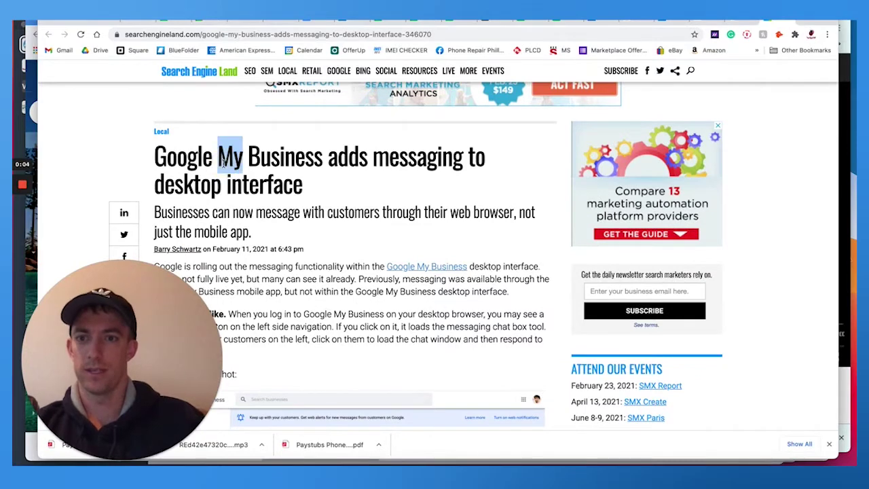
drag(314, 155, 147, 156)
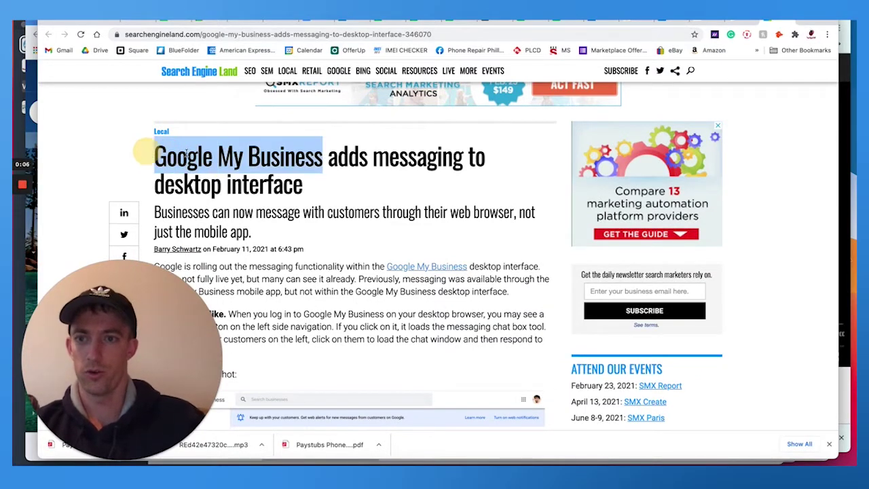
scroll(246, 178, down, 2)
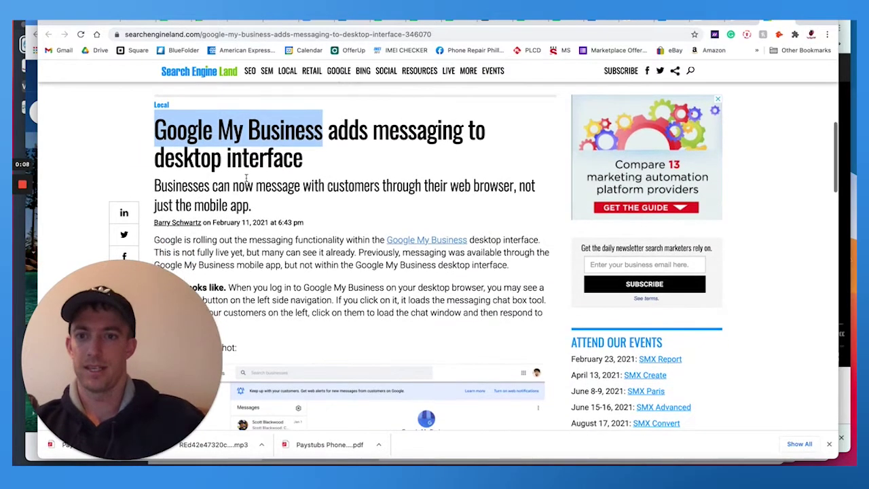
drag(327, 133, 335, 157)
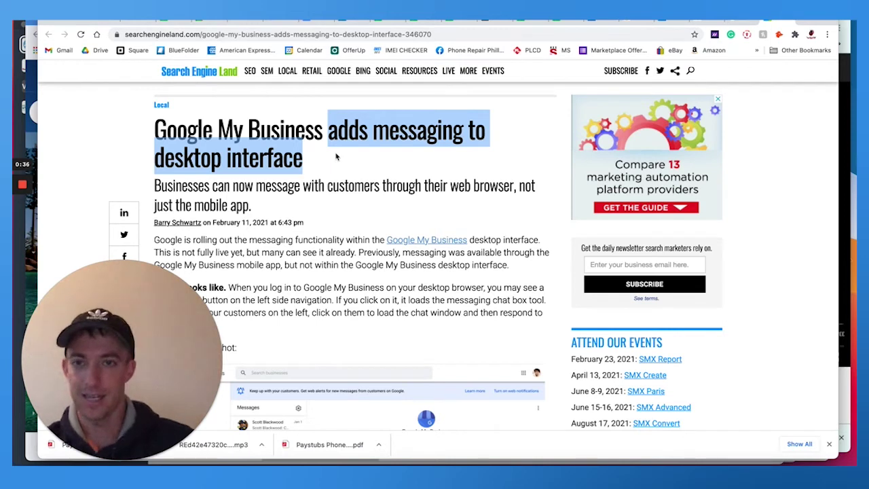
triple_click(333, 155)
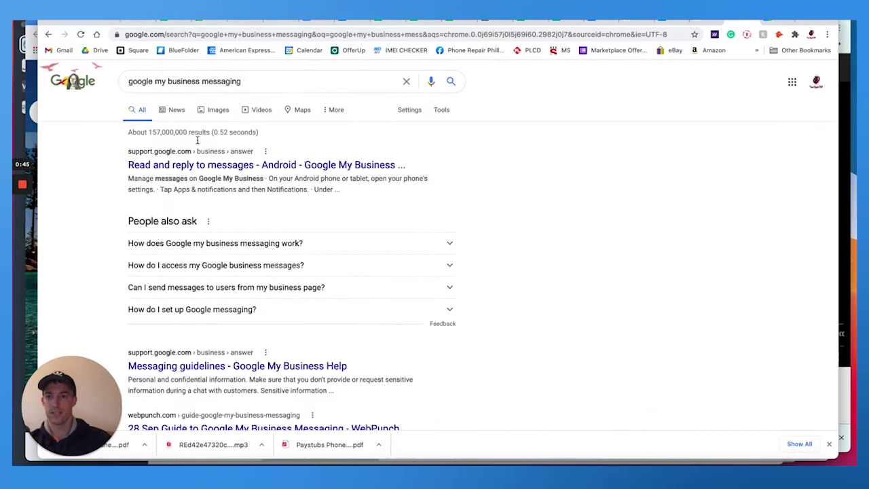
Step: Open the "Read and reply to messages - Android" help result and review how messaging and saved conversations work
scroll(196, 160, down, 1)
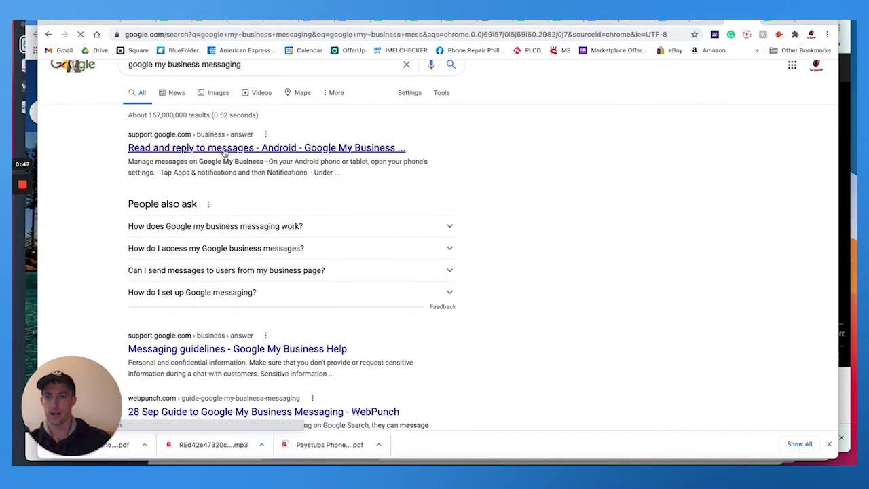
click(216, 150)
scroll(315, 169, down, 2)
scroll(314, 169, down, 3)
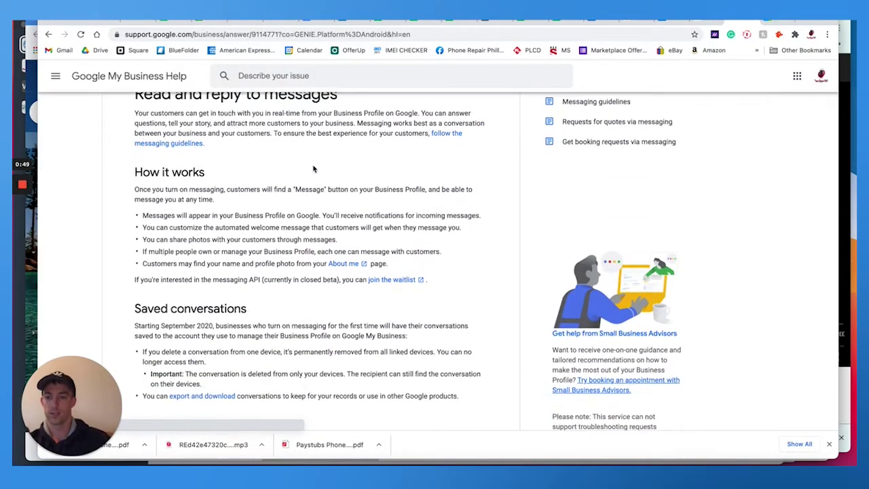
scroll(233, 195, down, 2)
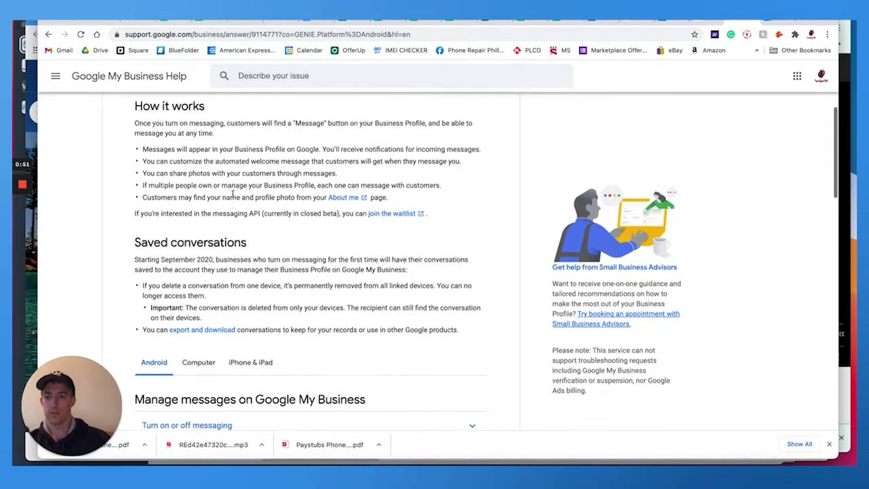
scroll(214, 243, down, 1)
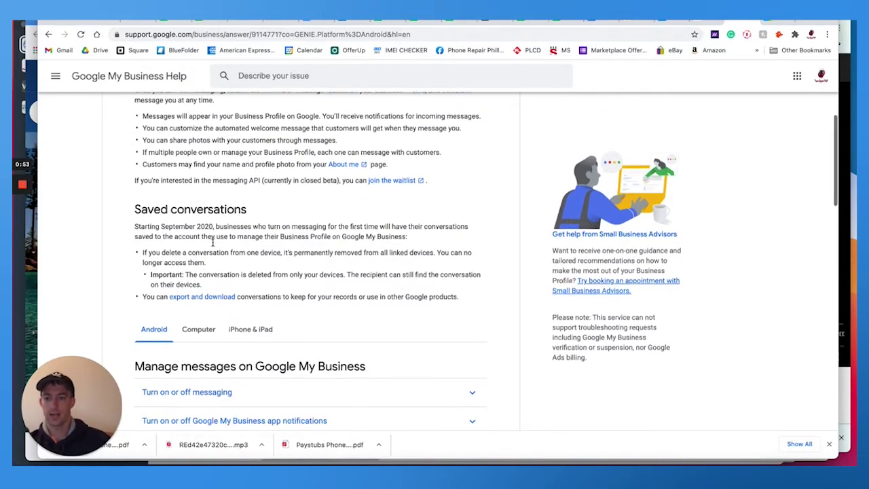
scroll(215, 244, up, 6)
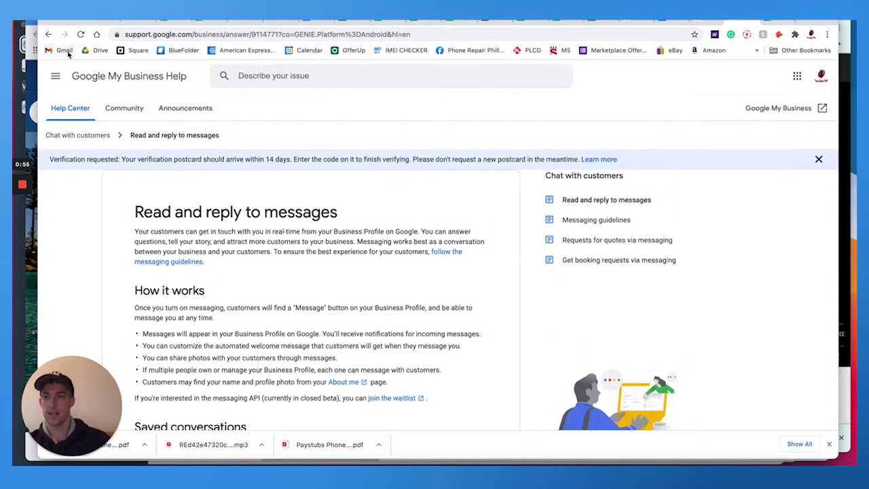
Step: Return to the search results, open the "Messaging guidelines" help article and review its guidelines for merchants
click(48, 34)
scroll(214, 177, down, 2)
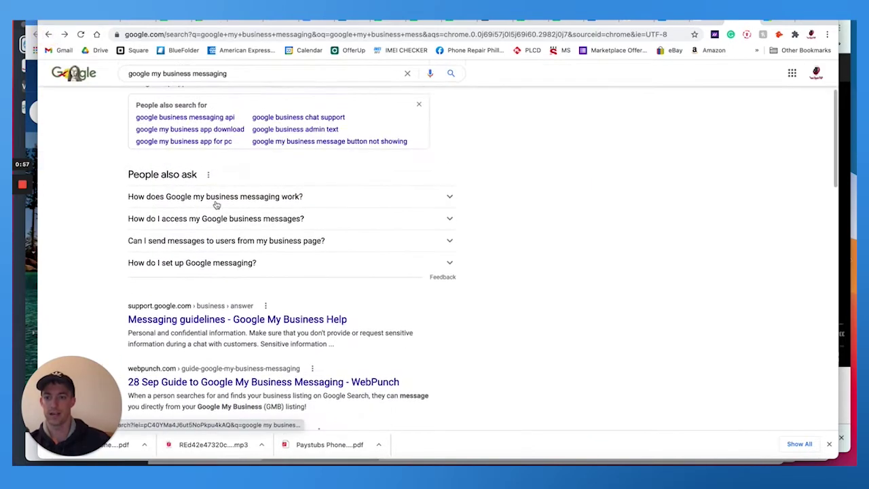
click(214, 320)
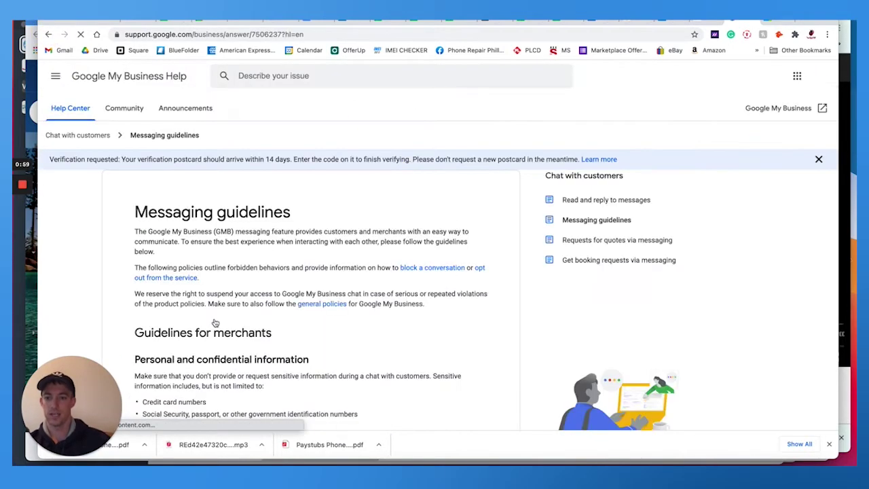
scroll(274, 269, down, 5)
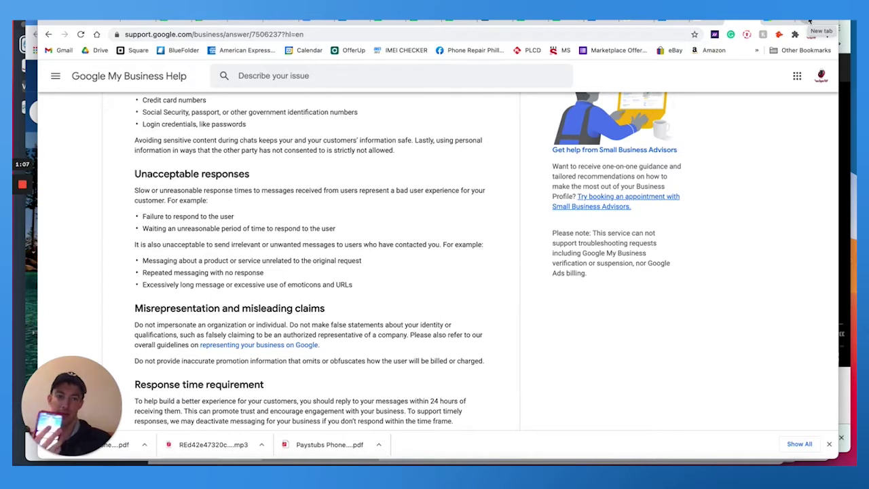
Step: Search Google for "blackbird pizza" in a new tab
click(809, 21)
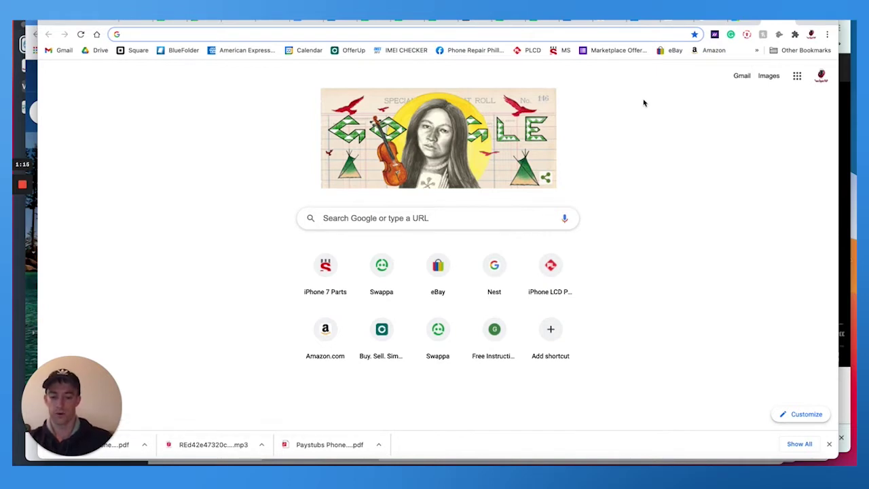
text(bla)
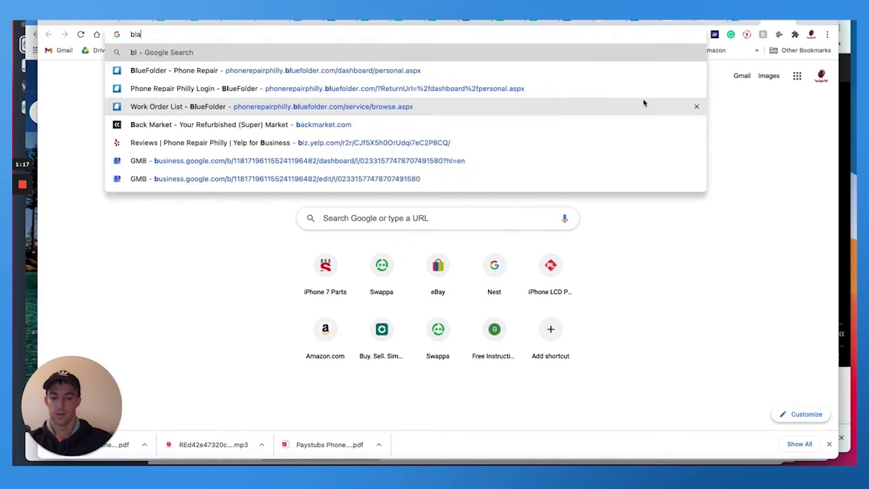
text(ckbird pizza)
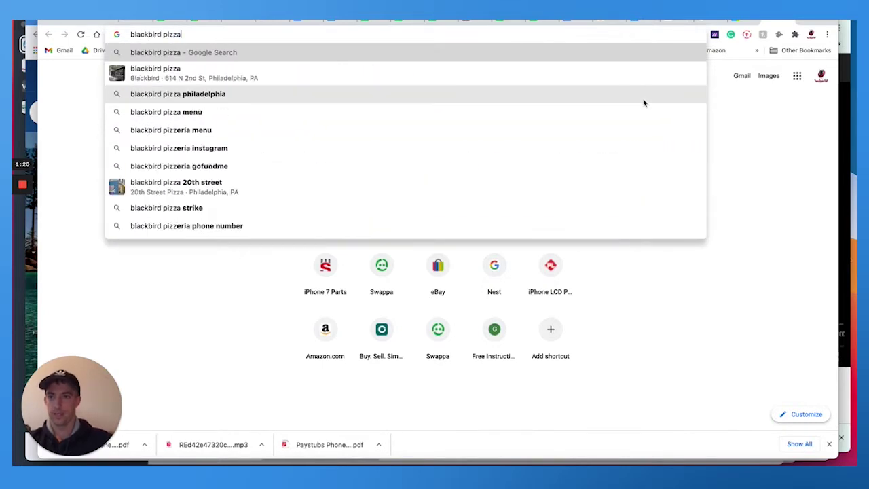
key(Return)
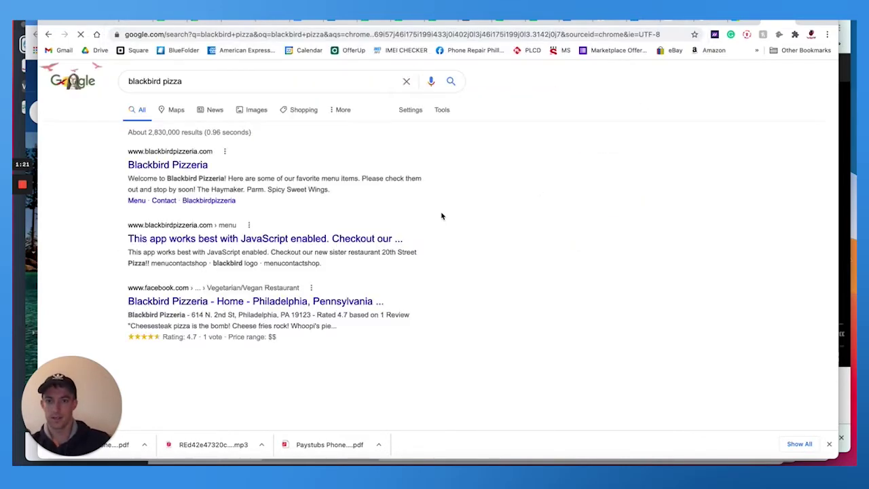
Step: Examine the Blackbird business profile in the search results for a messaging option, from its contact buttons through its reviews
scroll(612, 198, down, 3)
scroll(612, 198, down, 3)
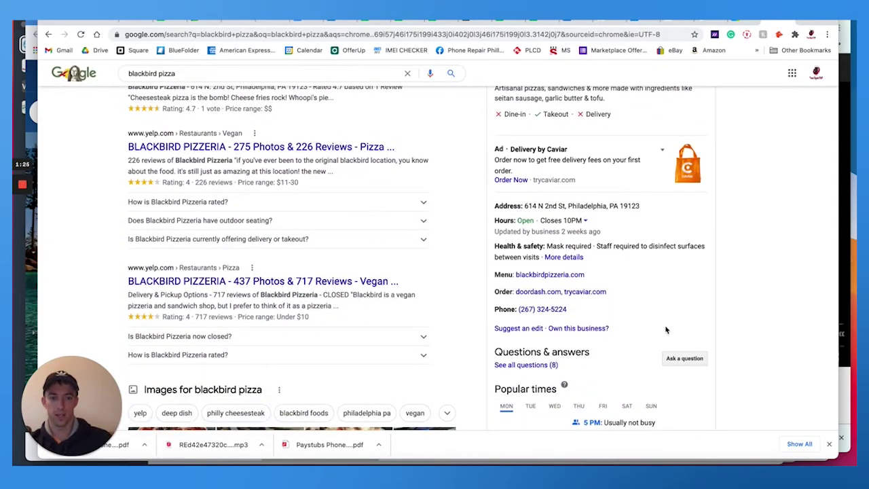
scroll(658, 306, down, 10)
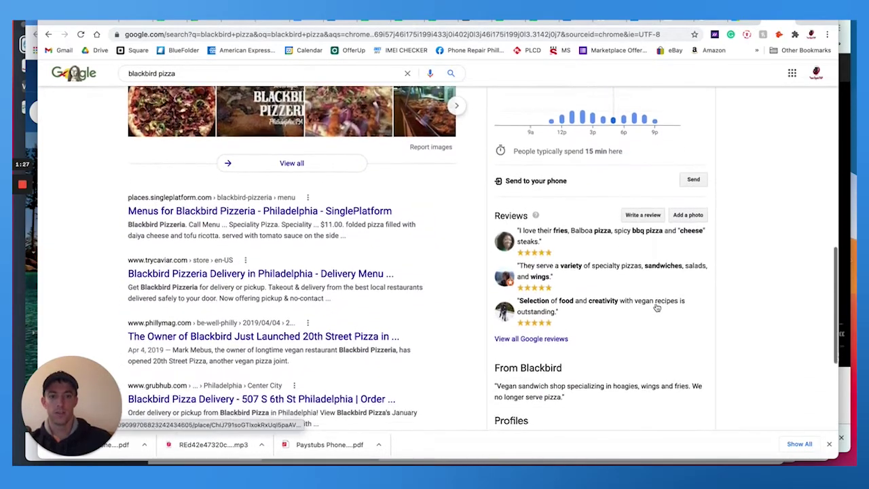
scroll(657, 306, down, 6)
scroll(656, 307, up, 15)
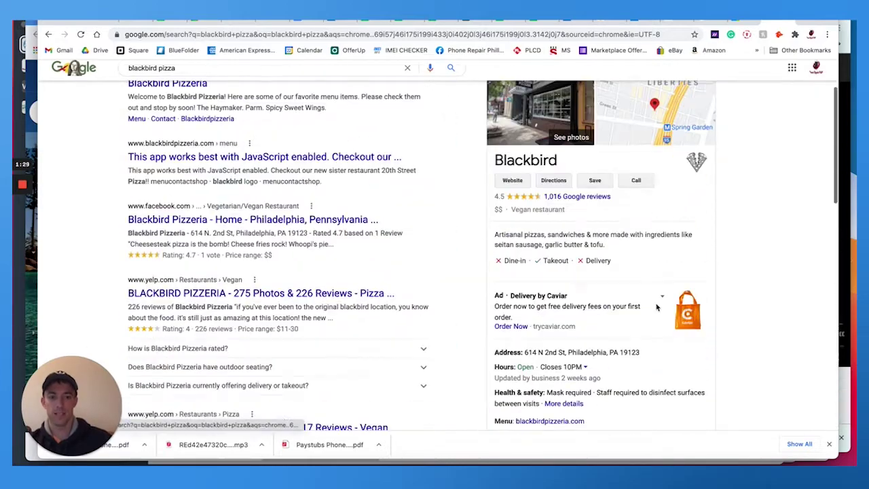
scroll(656, 307, up, 3)
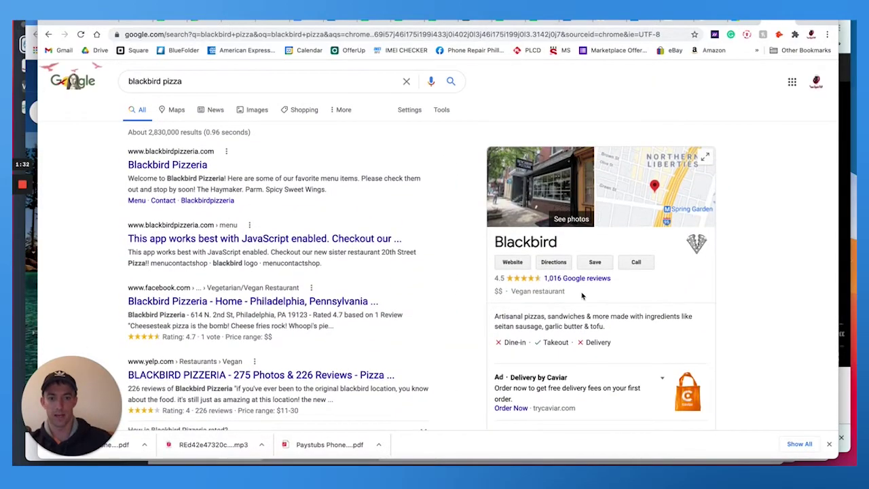
scroll(582, 295, down, 6)
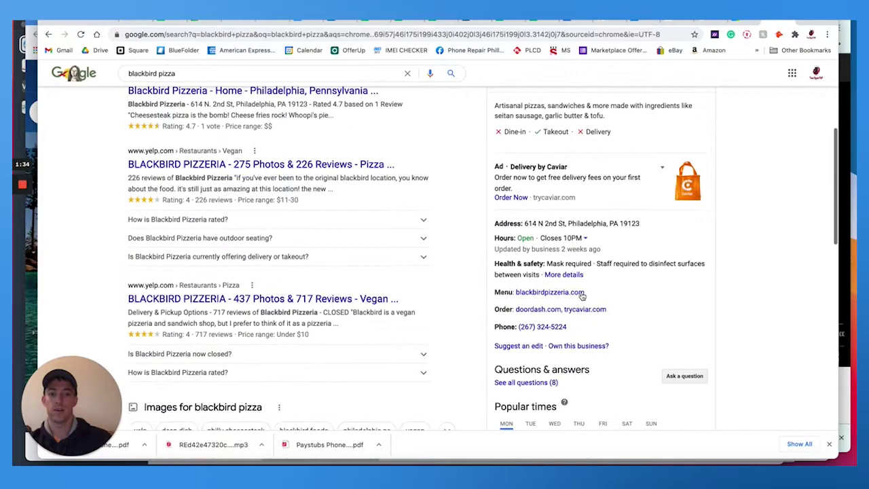
scroll(581, 296, down, 2)
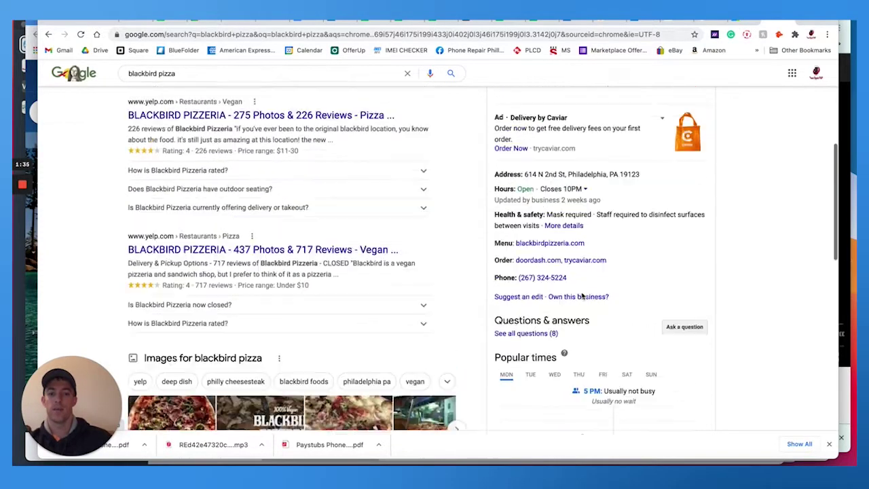
scroll(582, 295, up, 8)
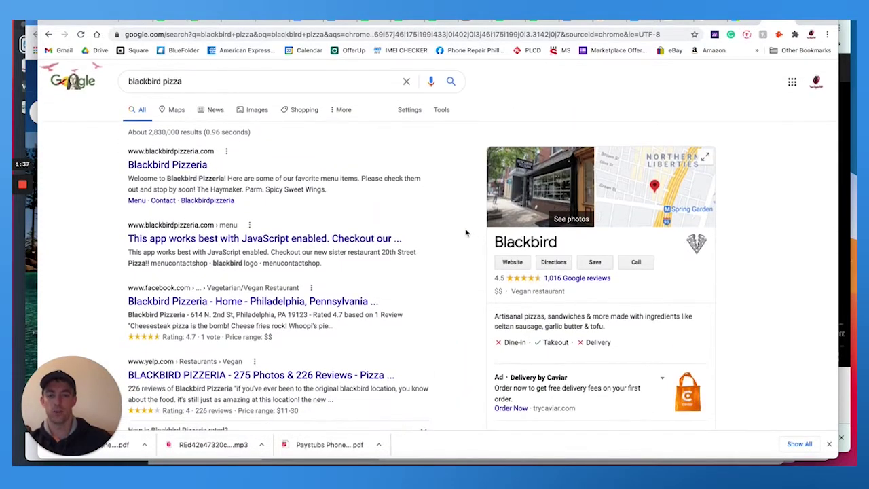
Step: Return to the "google my business messaging" search, show its image results and open the searchengineland.com messaging feature image
click(48, 34)
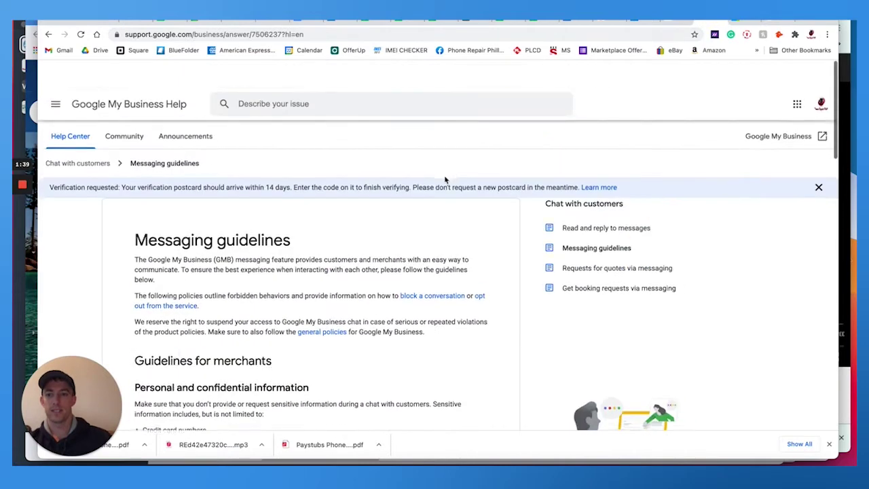
click(48, 34)
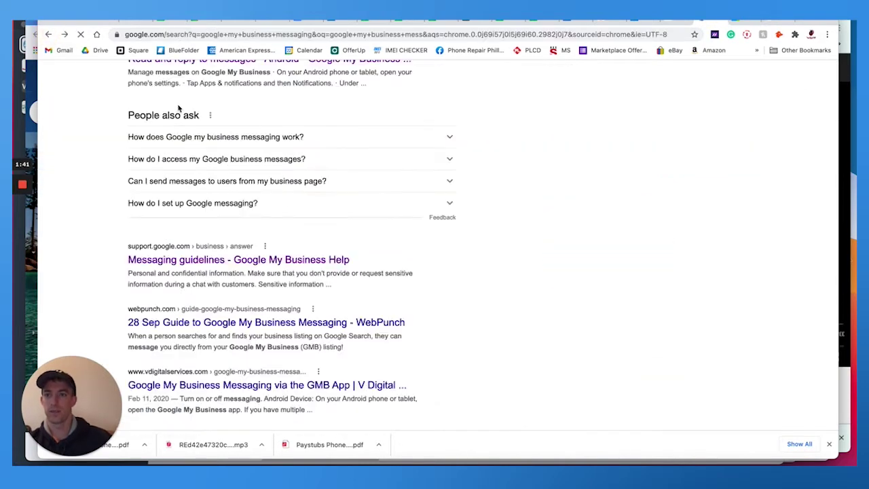
click(210, 107)
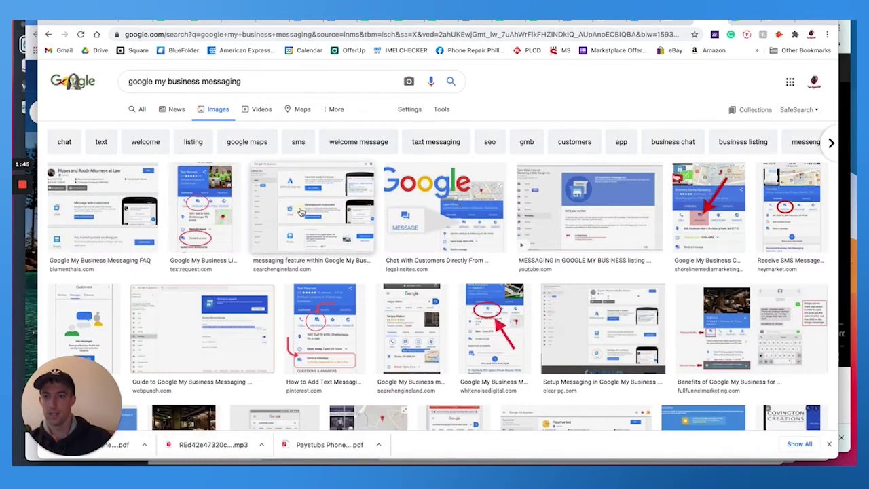
click(306, 197)
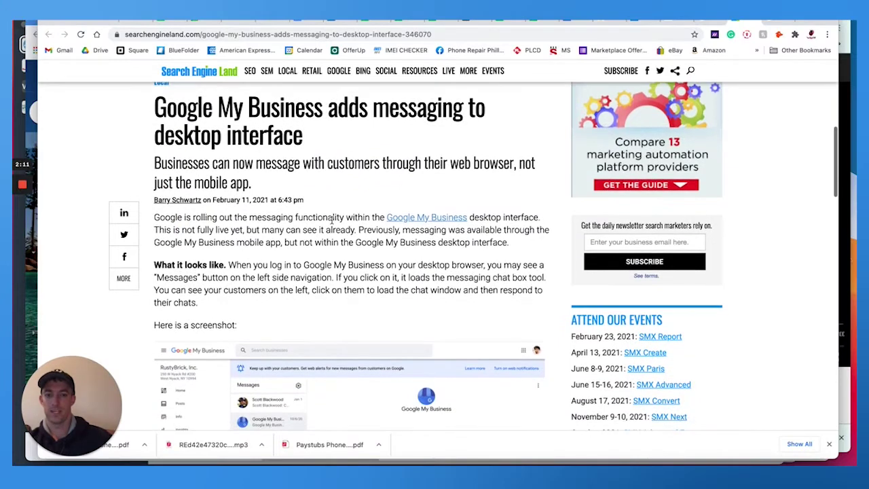
Step: Read through the Search Engine Land article, examining the desktop Messages screenshot and the "More details" and "Why we care" sections
scroll(332, 219, down, 3)
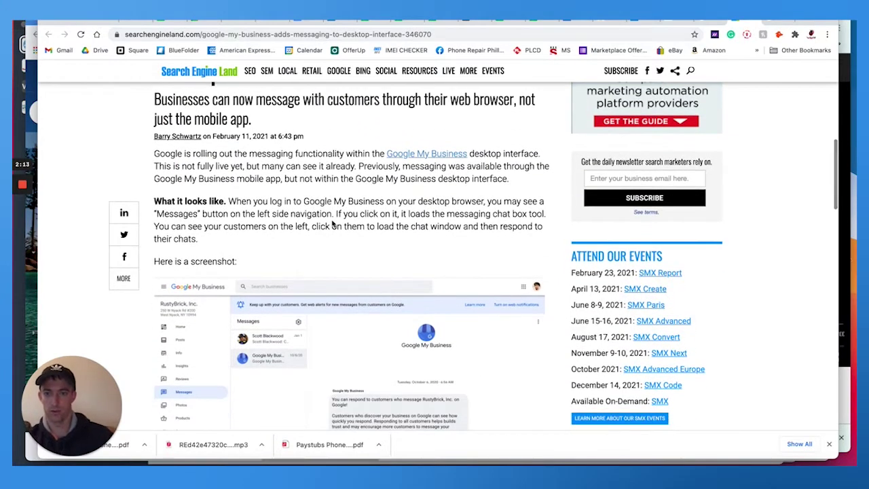
scroll(332, 224, down, 5)
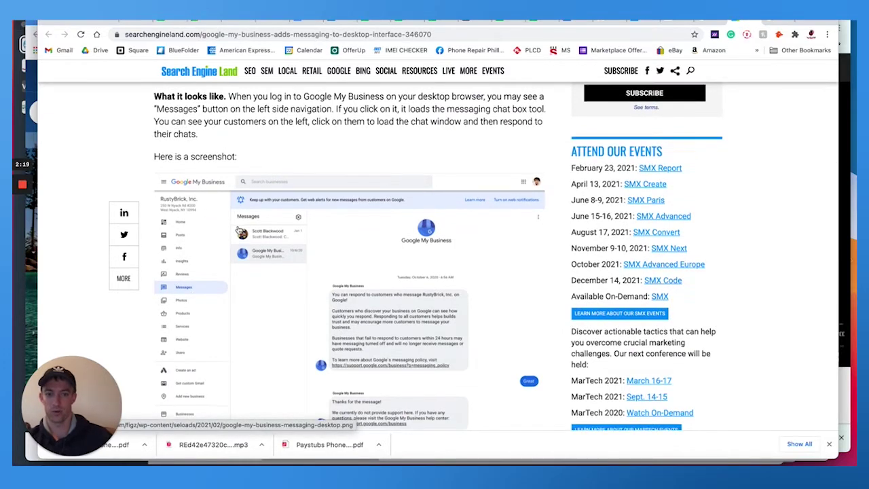
scroll(278, 219, down, 4)
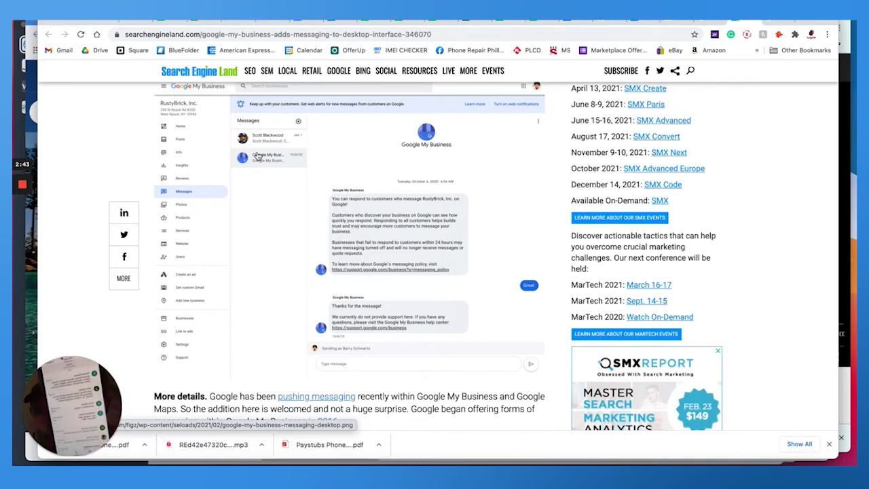
scroll(258, 156, down, 3)
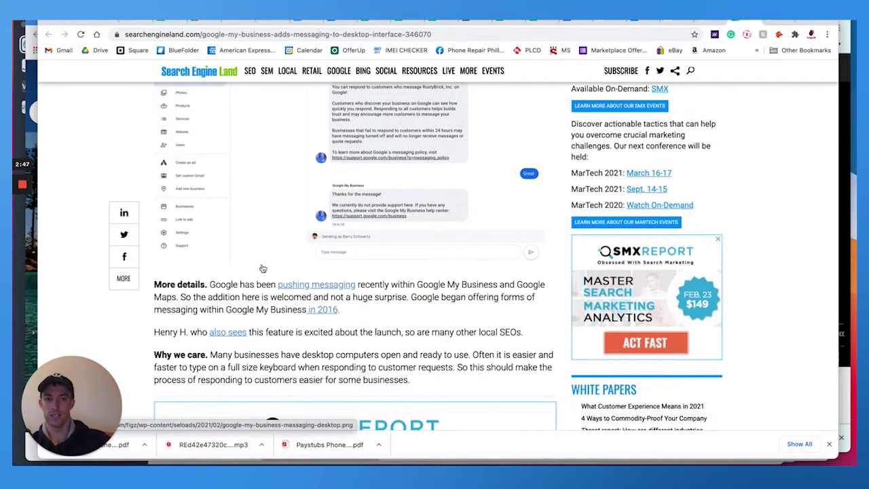
scroll(263, 269, down, 3)
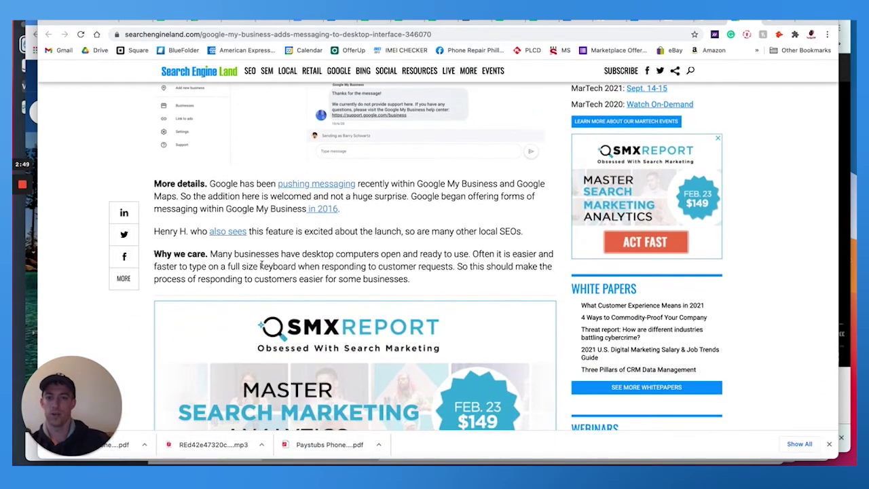
scroll(263, 269, down, 10)
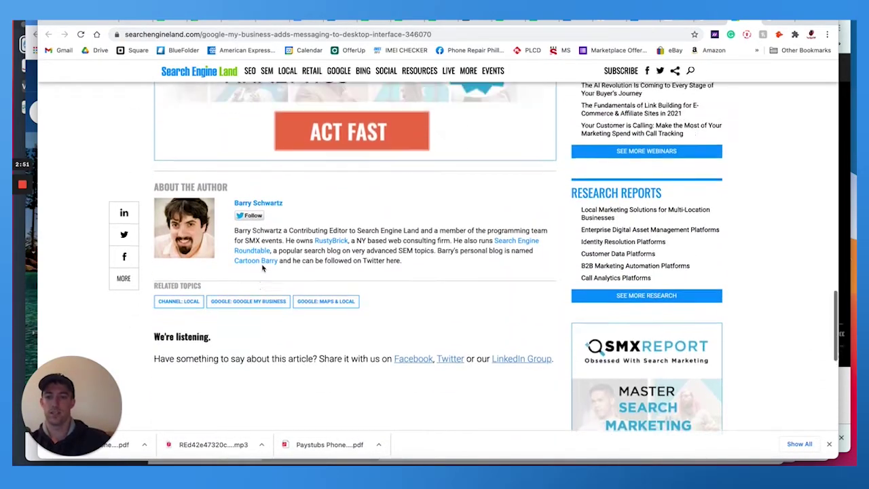
scroll(262, 268, up, 20)
scroll(262, 268, down, 5)
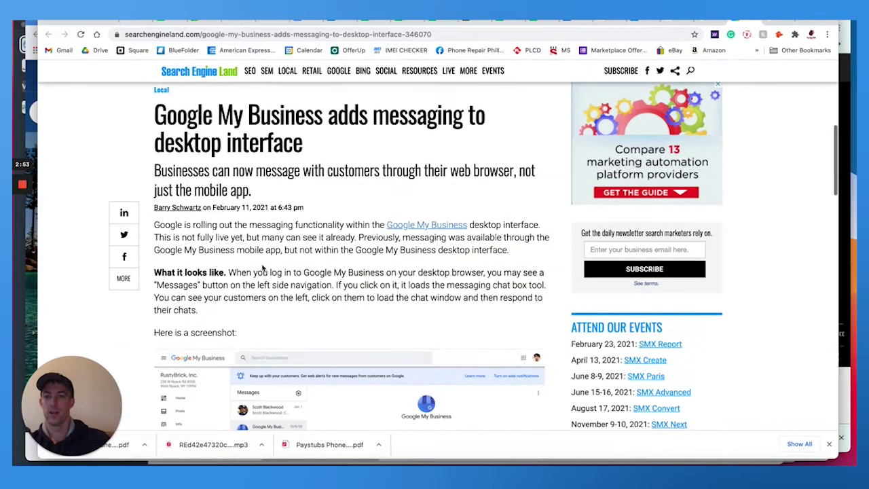
Step: Go to business.google.com and open the Phone Repair Philly location on North 2nd Street from the business list
click(136, 22)
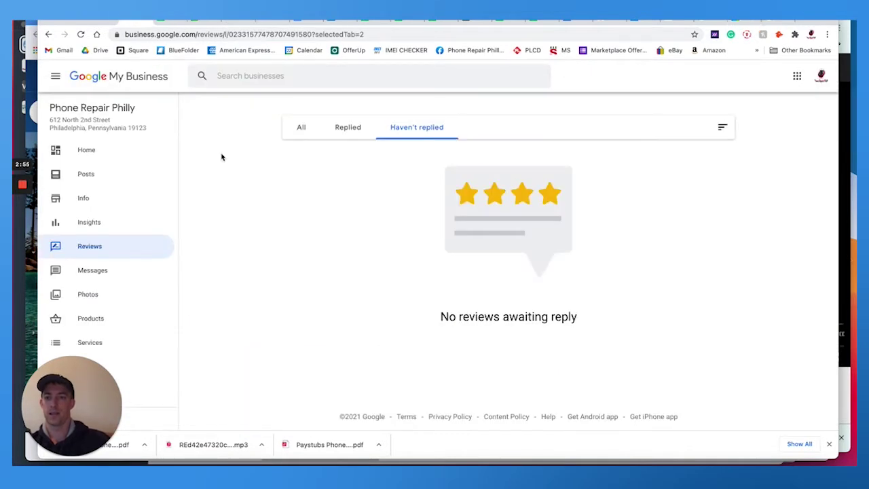
click(301, 129)
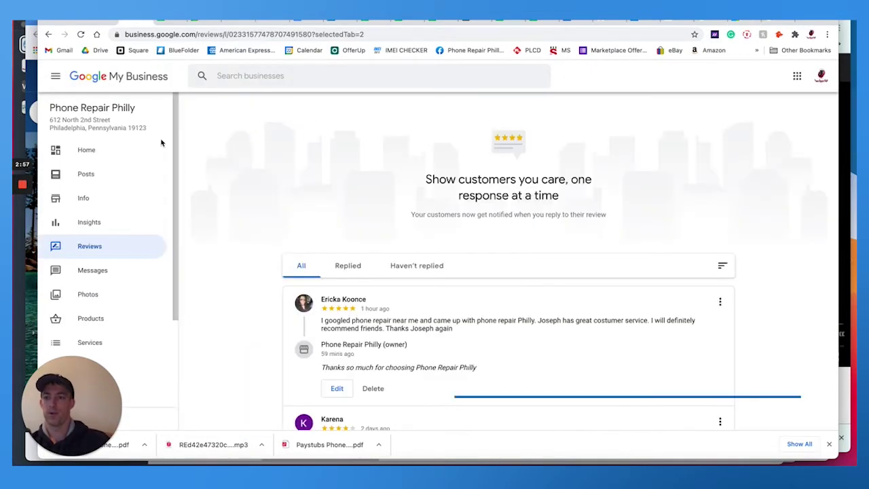
click(198, 34)
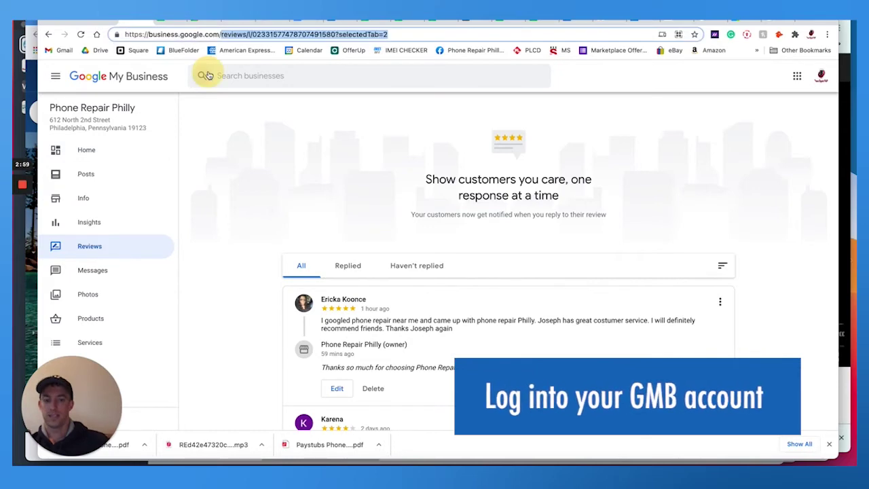
text(business.google.com)
key(Return)
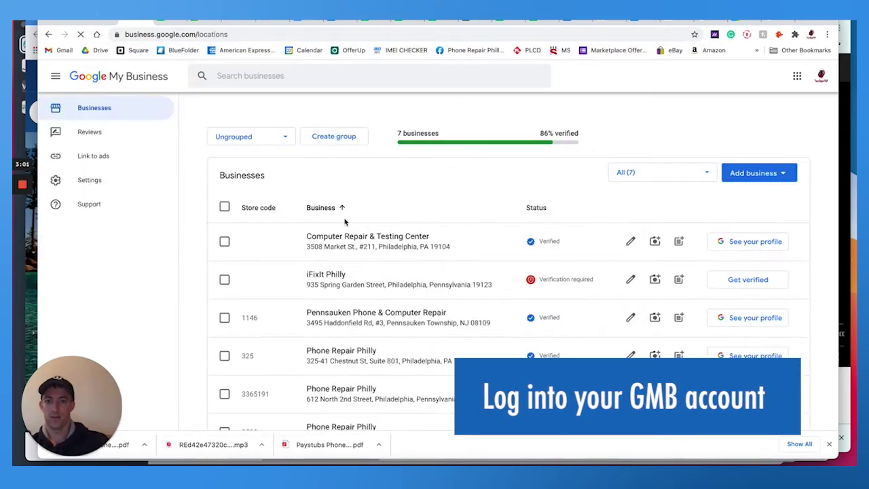
scroll(479, 250, down, 2)
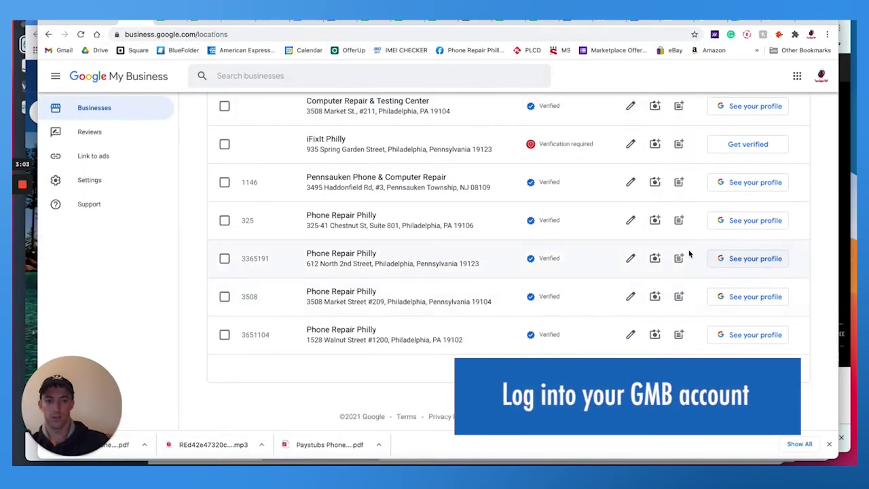
click(345, 261)
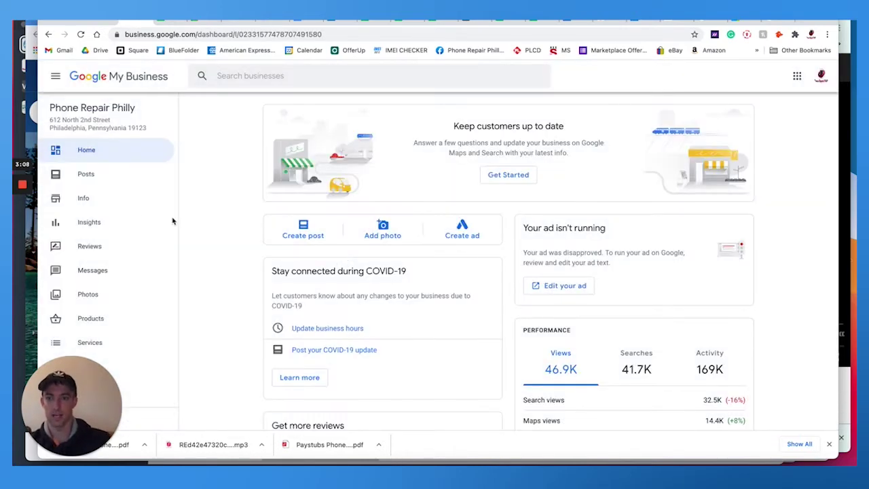
Step: Open the location's Messages, turn on web notifications, allow them for business.google.com, and look through the conversation list
click(101, 270)
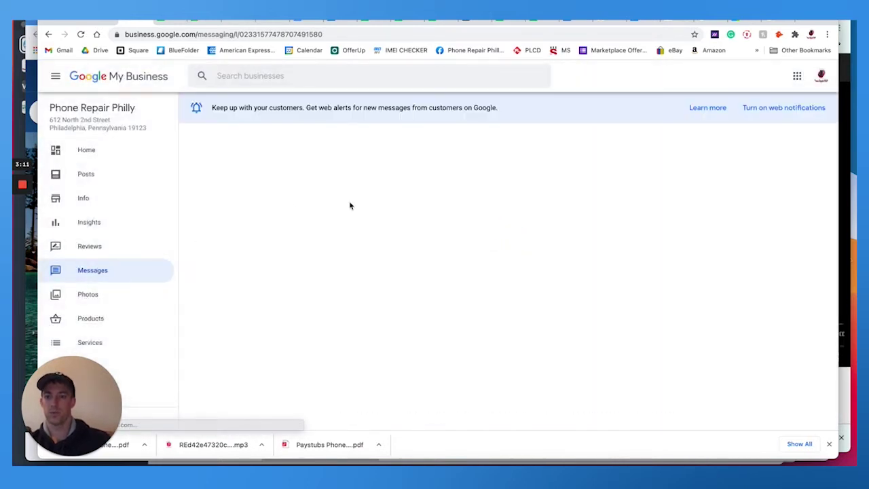
click(773, 108)
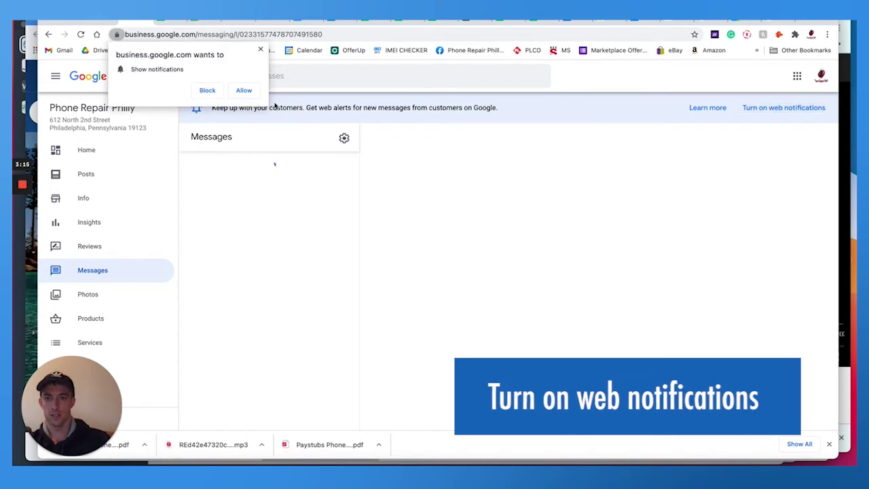
click(241, 90)
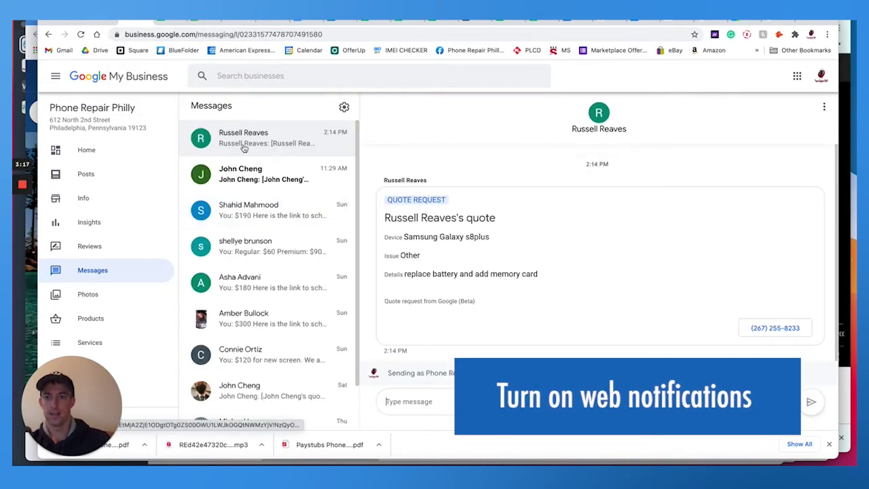
scroll(268, 217, down, 2)
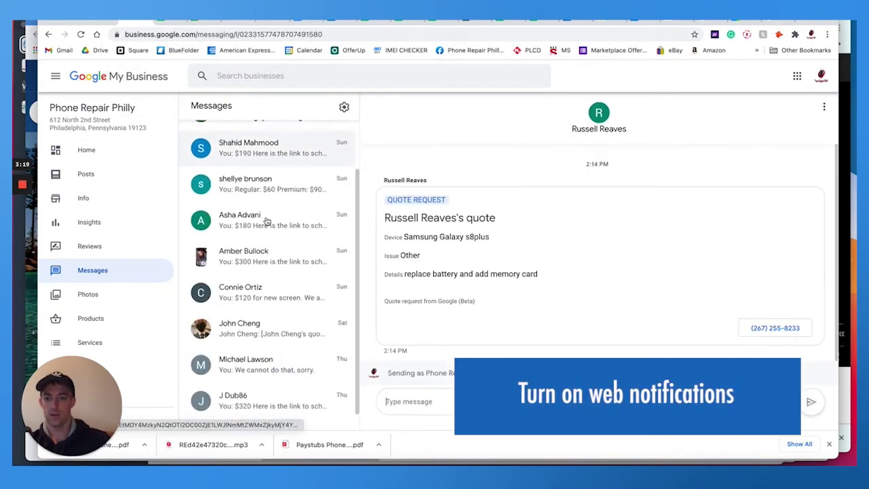
scroll(267, 220, up, 3)
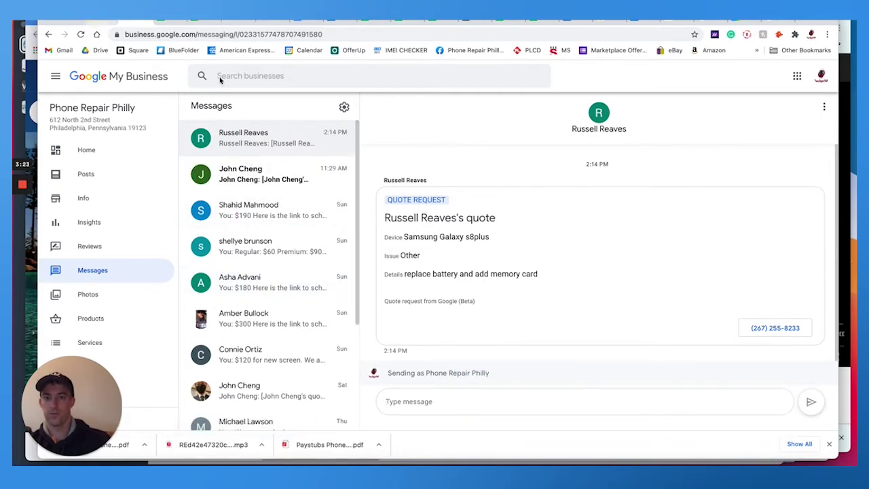
Step: Switch to Gmail, open the Google My Business customer message email, and check its quote details, response rate and average response time
click(99, 24)
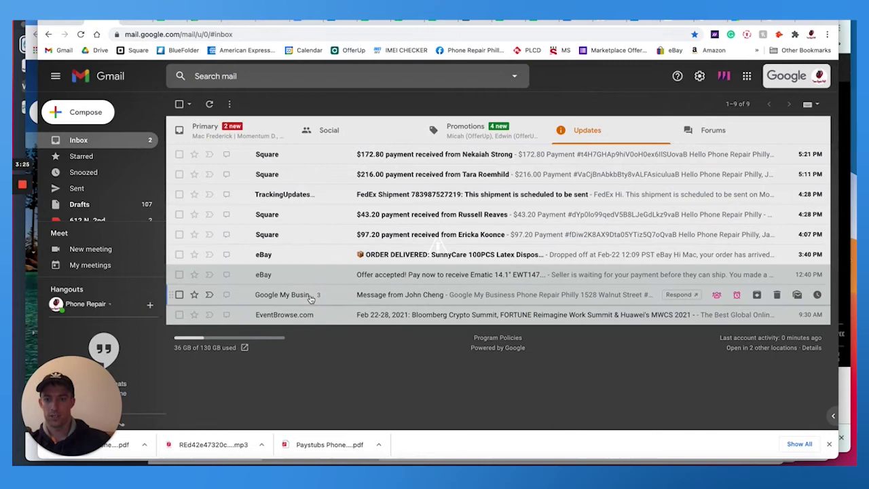
click(310, 297)
scroll(462, 294, down, 5)
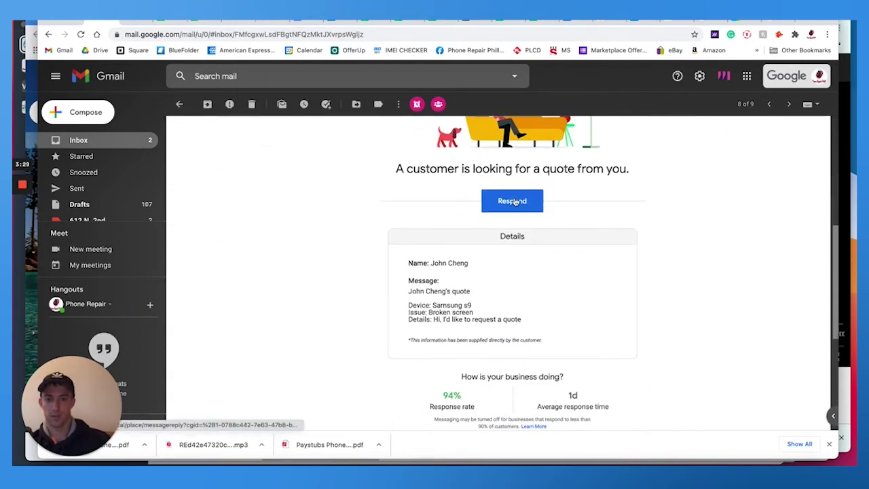
click(578, 399)
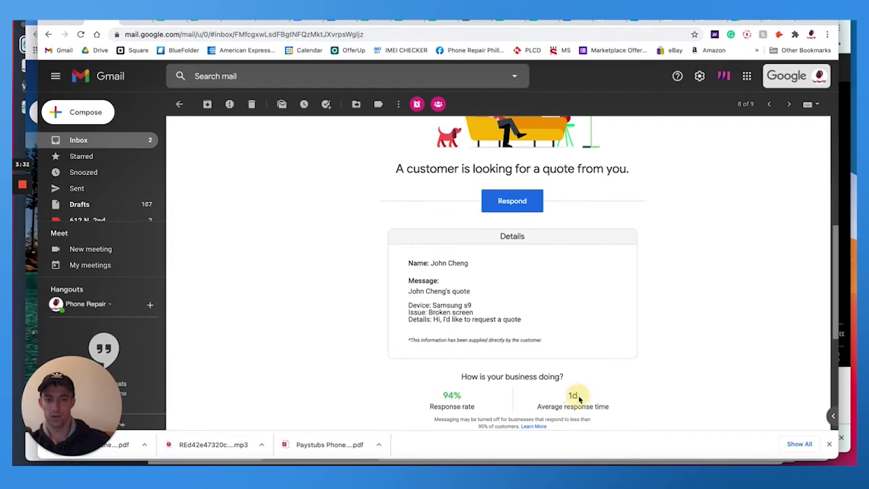
Step: Respond to the emailed Samsung s9 quote request with "We can fix that for $190 + tax. It takes 30 minutes." plus the calendly.com/phonerepairphilly scheduling text, and send it
click(512, 202)
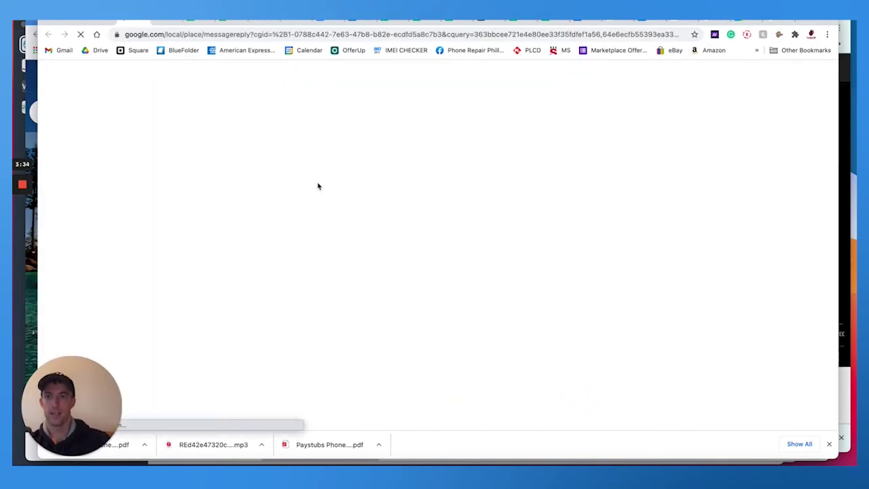
click(371, 364)
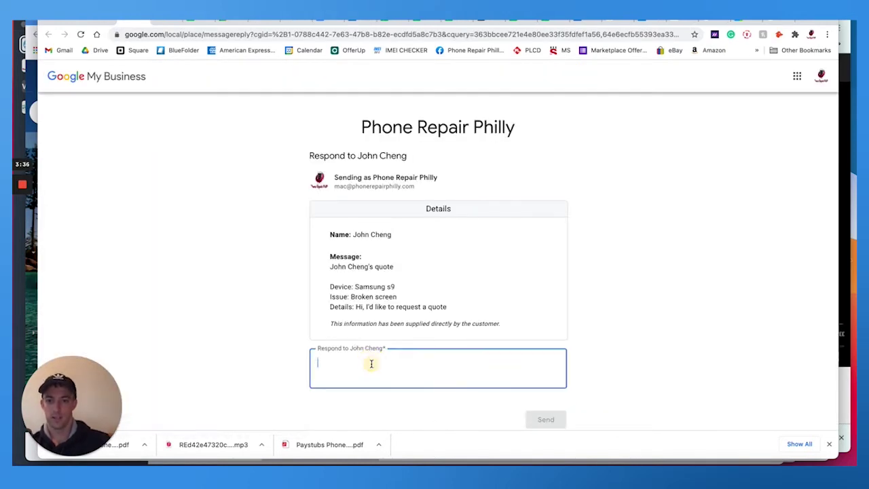
text(We can fix t)
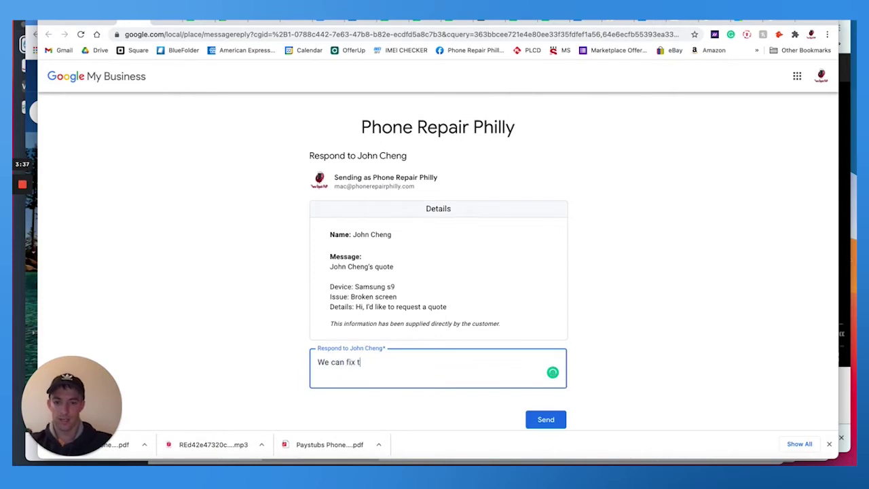
text(hat for $190 + tax. It takes 30 minutes. sch)
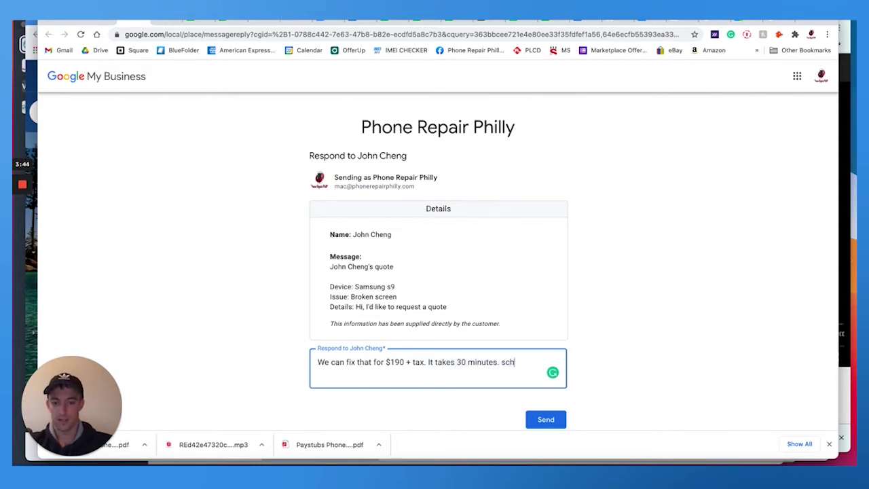
key(space)
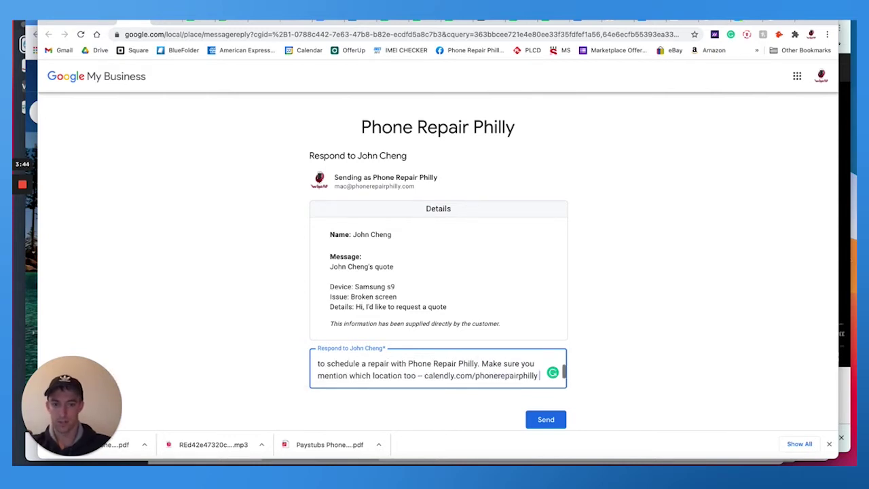
click(547, 419)
click(424, 254)
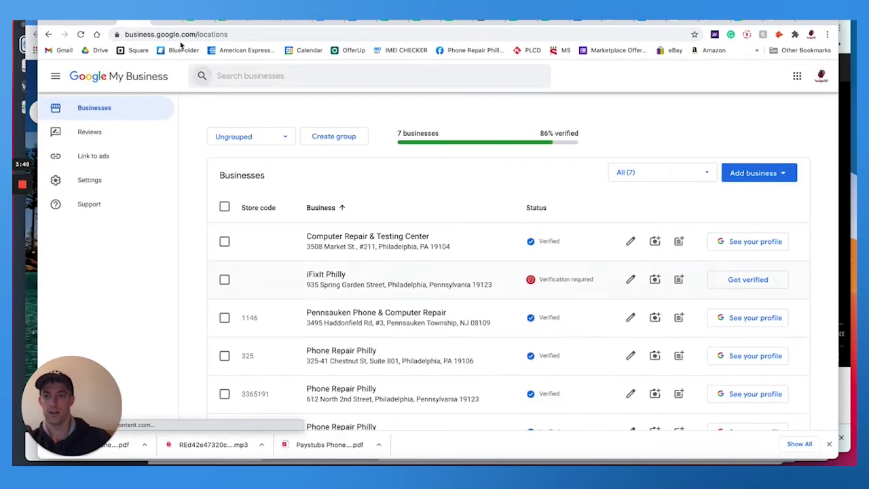
Step: Return to the business's Messages, open the Samsung Galaxy s8plus quote request, and view the customer's callback phone number
click(140, 22)
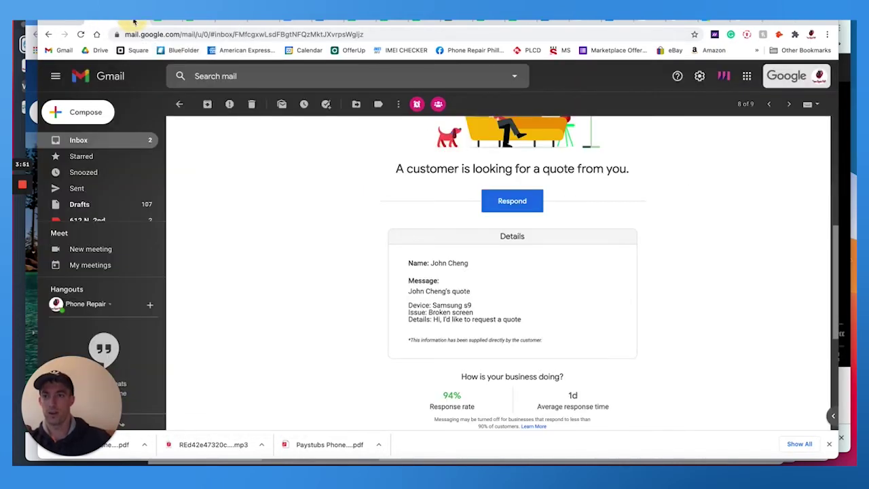
click(169, 22)
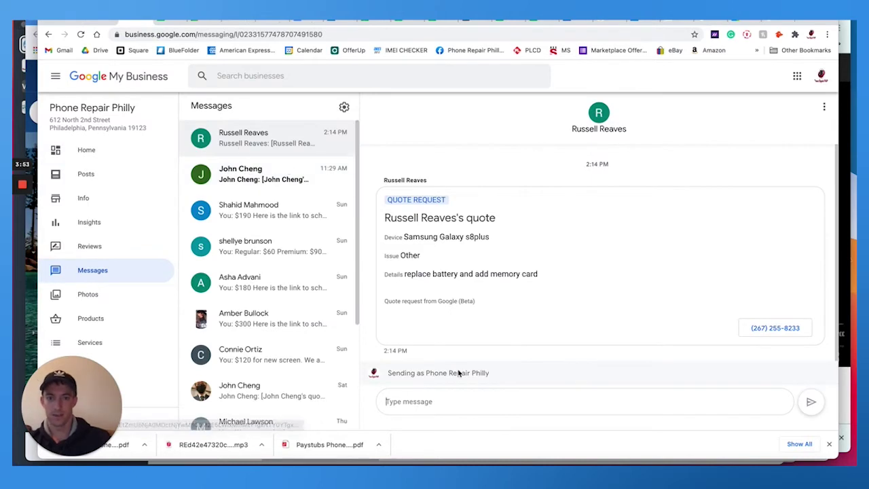
click(208, 180)
click(204, 139)
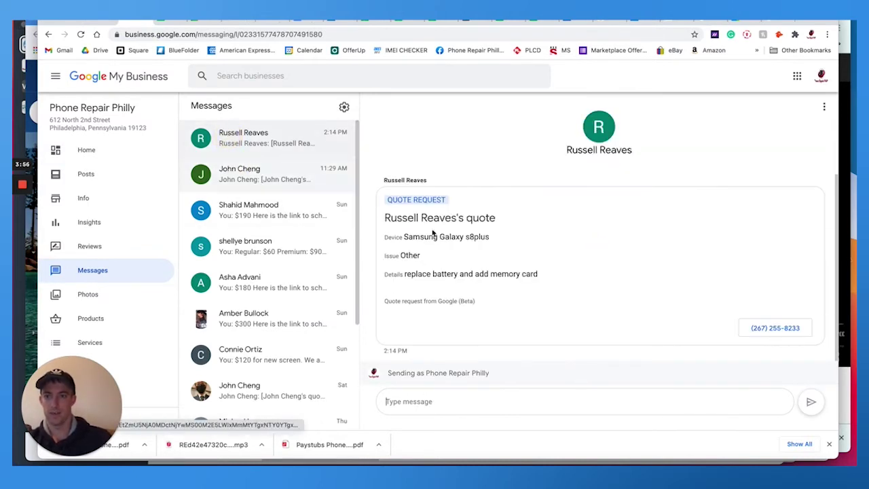
click(766, 328)
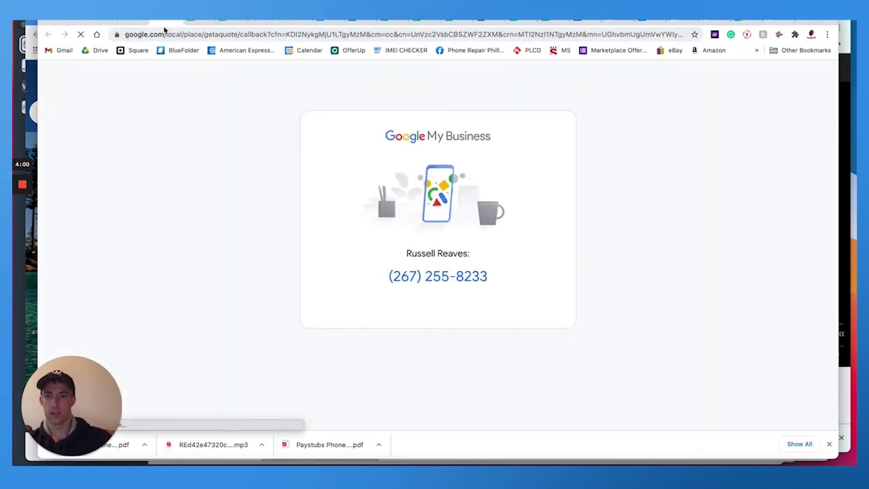
click(174, 22)
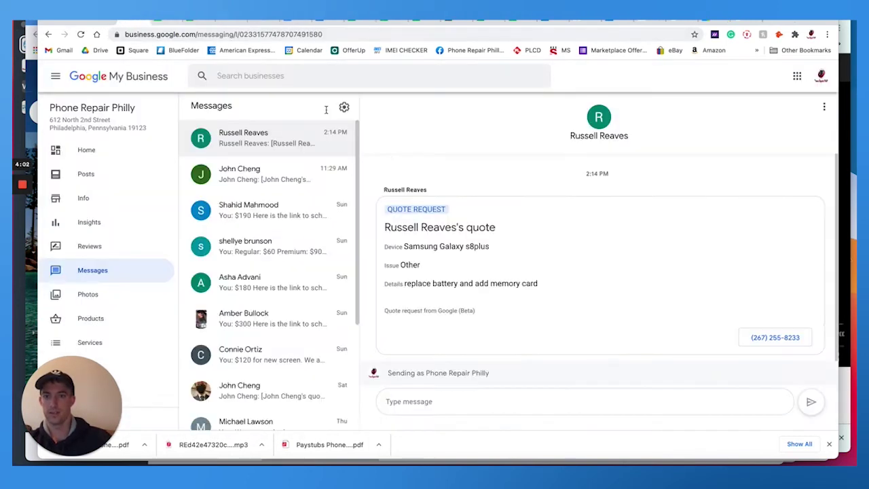
Step: Reply to the Samsung Galaxy s8plus quote request with "Battery is $50+tax. Takes 20 minutes." plus the calendly.com/phonerepairphilly scheduling text, and send it
click(422, 404)
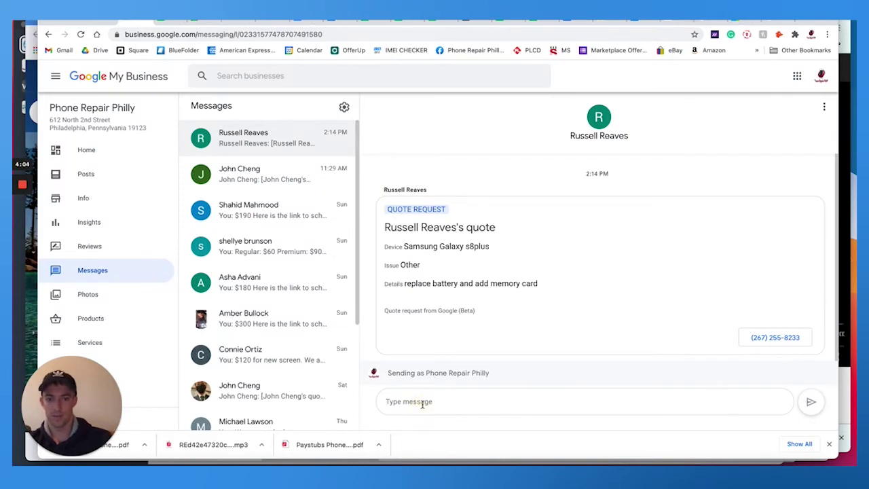
text(B)
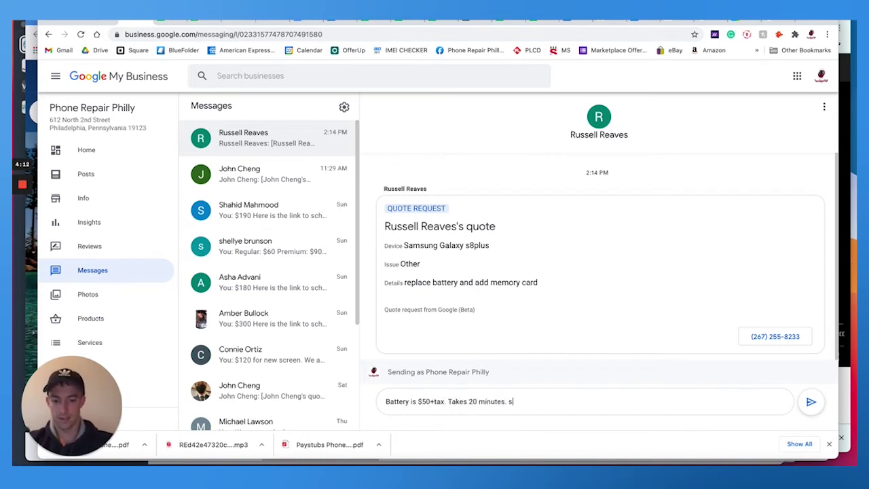
text(ch)
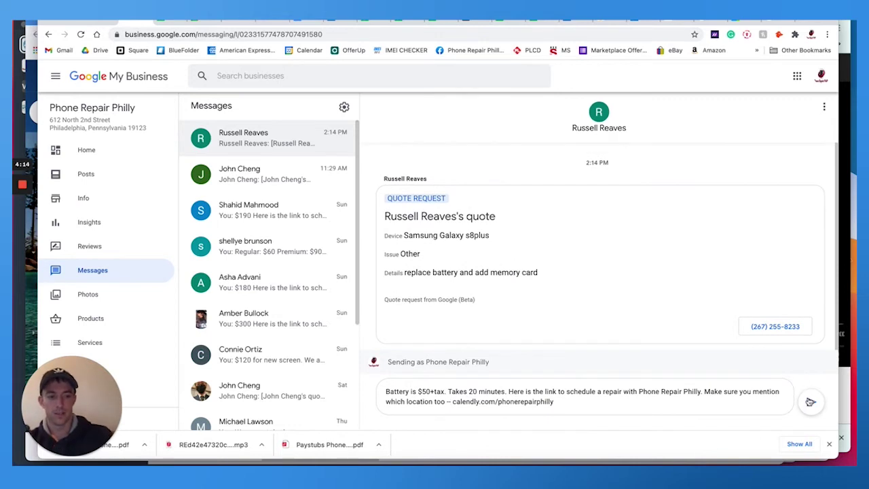
click(810, 401)
Step: Open the Samsung s9 broken screen conversation and send a reply quoting "$190 + tax." plus the calendly.com/phonerepairphilly scheduling text
click(280, 182)
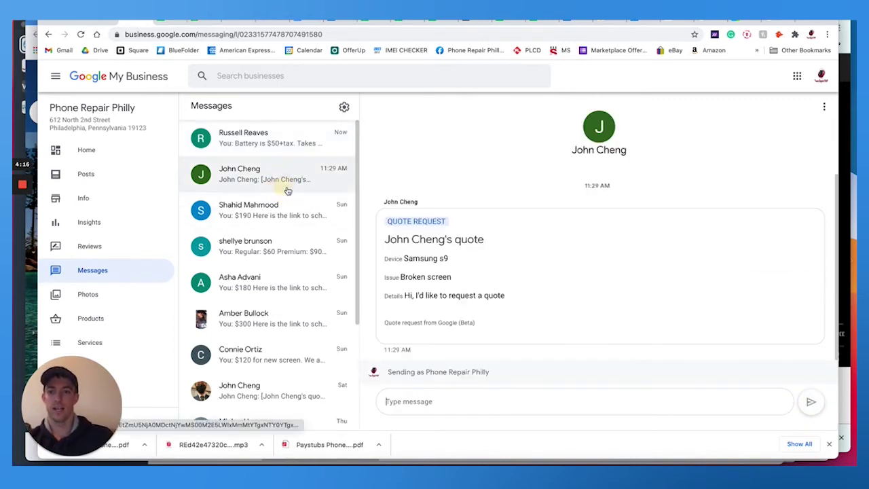
click(418, 406)
text($190)
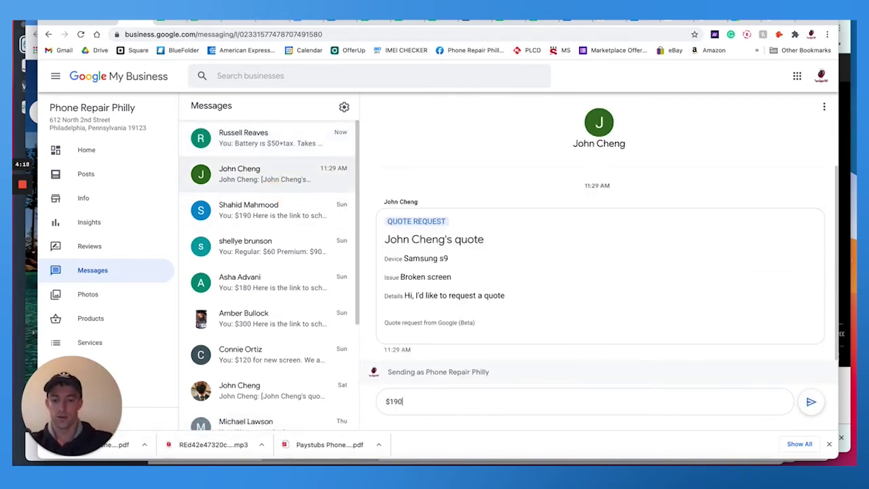
text( + tax. sch)
key(Tab)
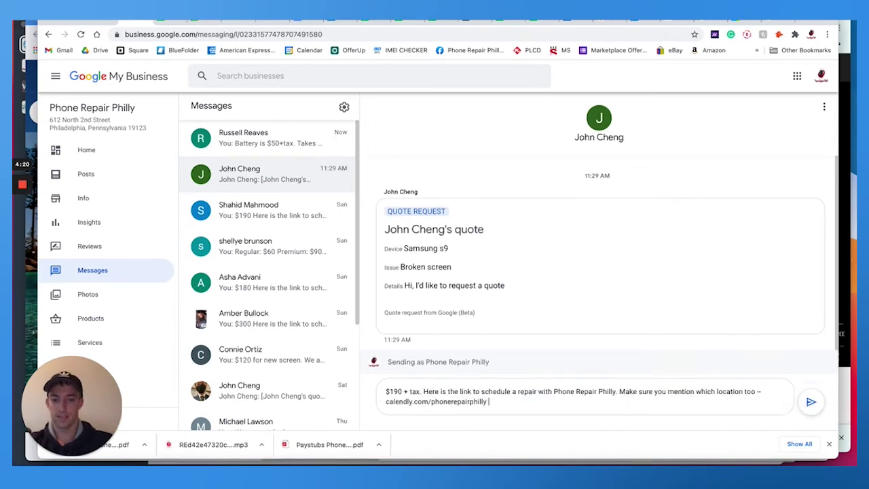
key(Return)
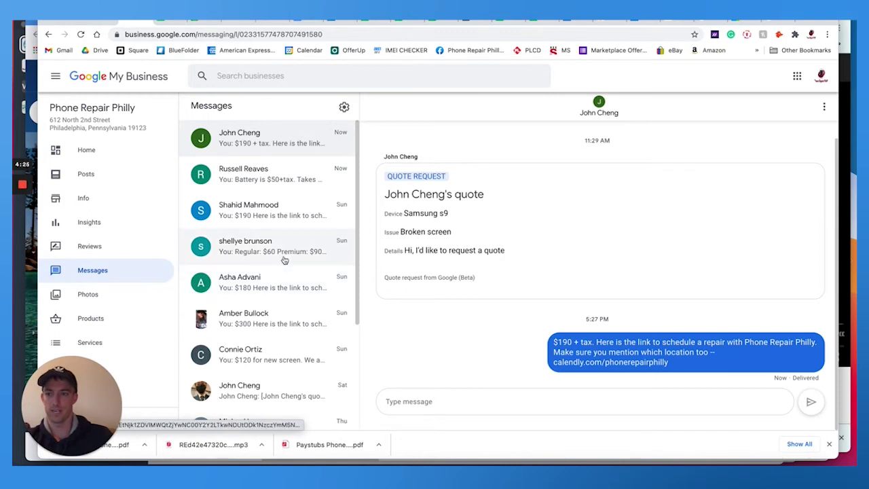
Step: Look over the conversation list and return to the "google my business messaging" image results
scroll(292, 251, down, 1)
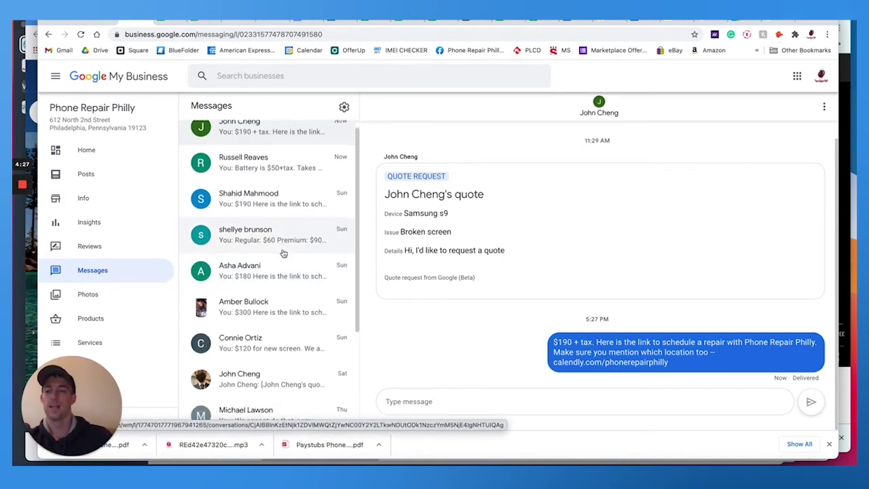
scroll(260, 195, up, 1)
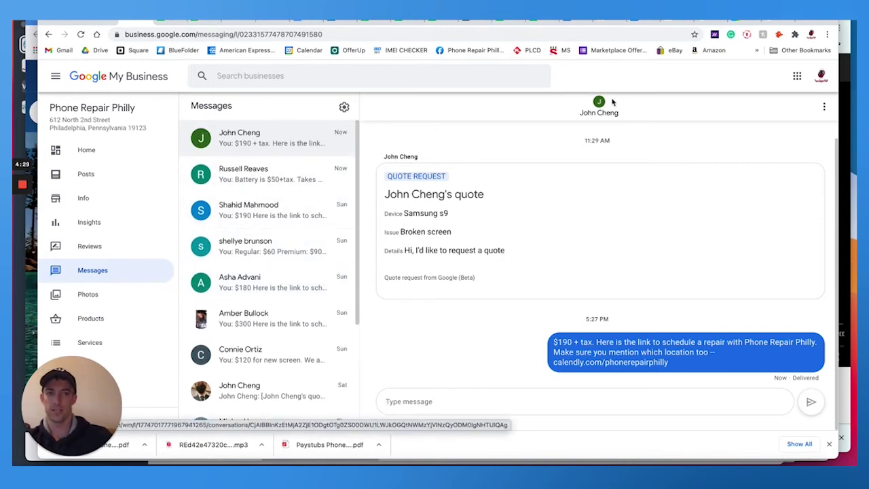
click(714, 20)
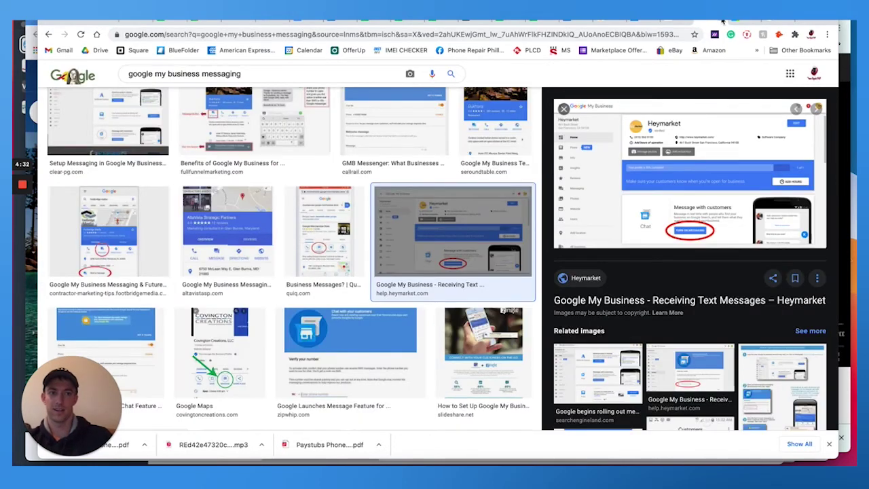
Step: Switch to the blackbird pizza search results and search Google for "momentum digital" instead
click(724, 20)
click(749, 21)
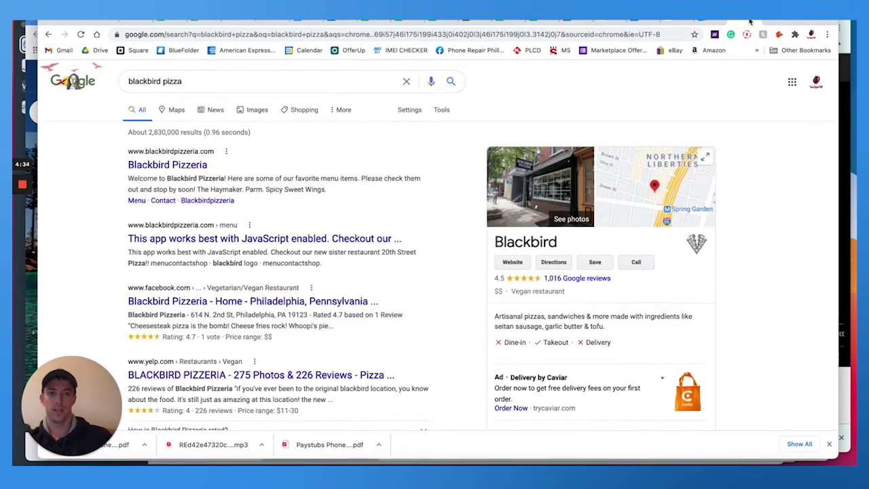
click(235, 77)
key(ctrl+a)
text(mom)
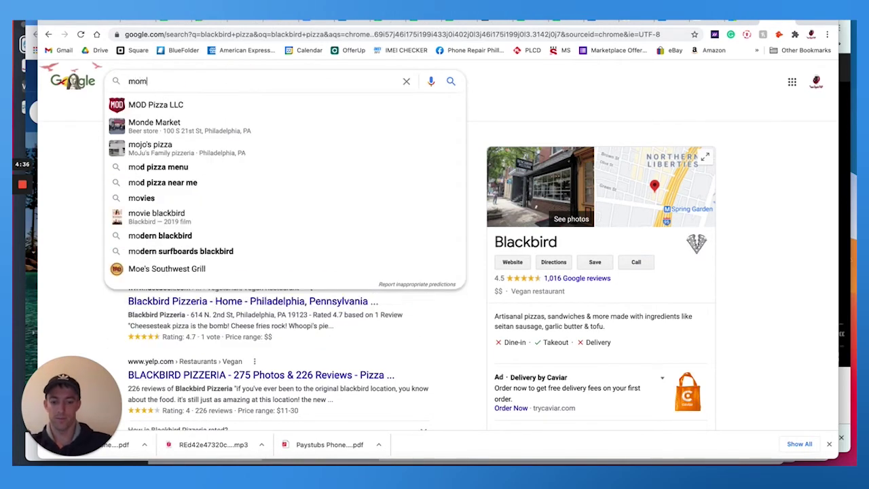
text(entum digital)
key(Return)
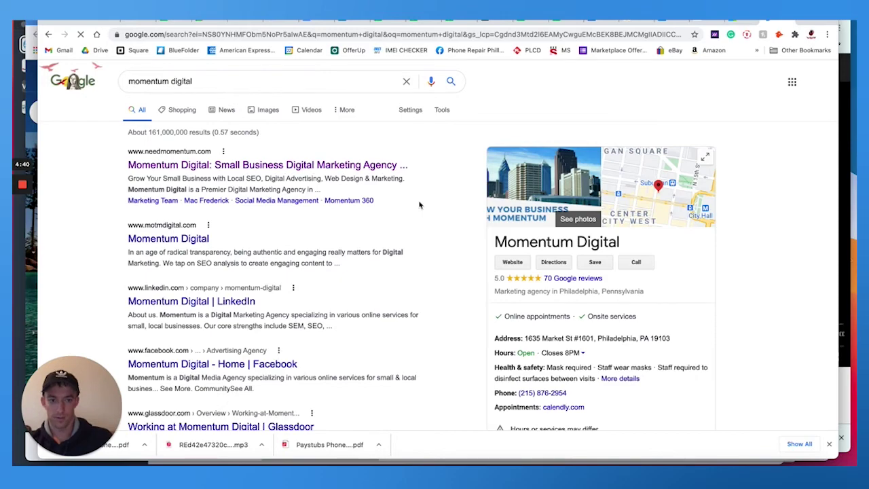
Step: Look through Momentum Digital's business profile in the search results for a messaging or quote request option
scroll(505, 229, down, 1)
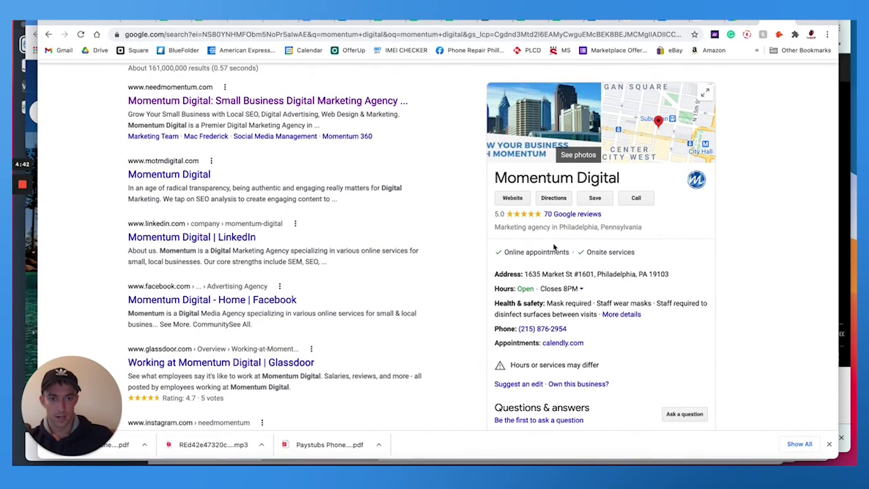
scroll(553, 247, down, 2)
scroll(553, 247, down, 8)
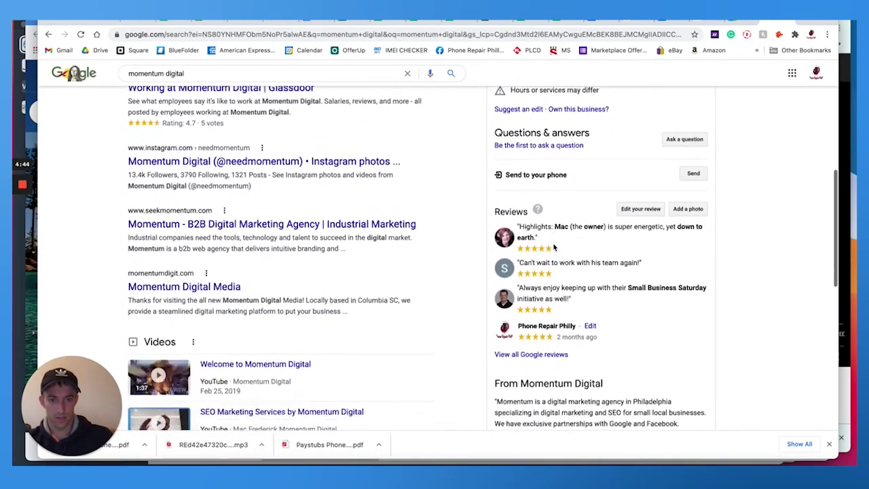
scroll(553, 247, down, 5)
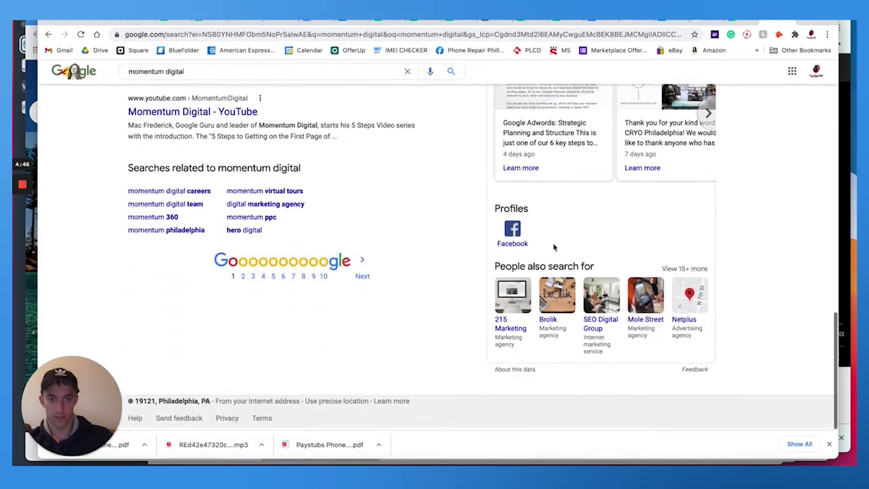
scroll(553, 247, up, 10)
scroll(554, 247, up, 3)
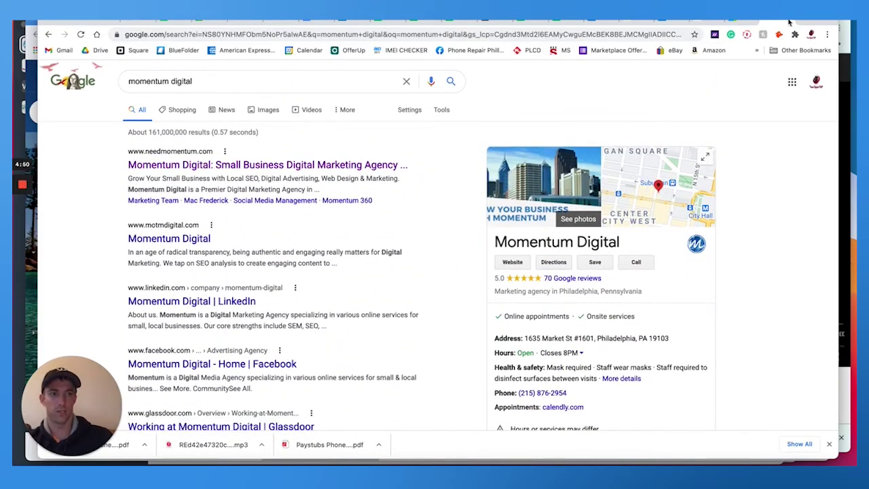
Step: Return to Phone Repair Philly's Google My Business account and look over its Home dashboard from start to end
key(ctrl+Tab)
key(ctrl+Tab)
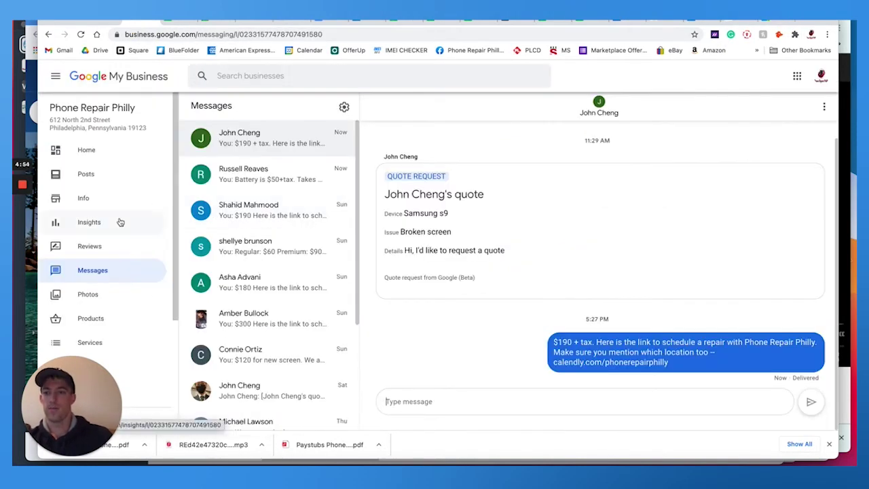
click(86, 150)
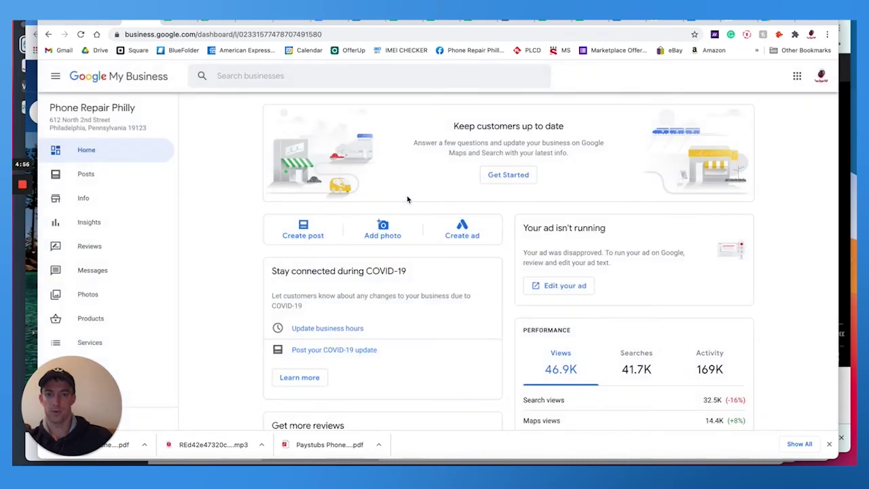
scroll(407, 199, down, 10)
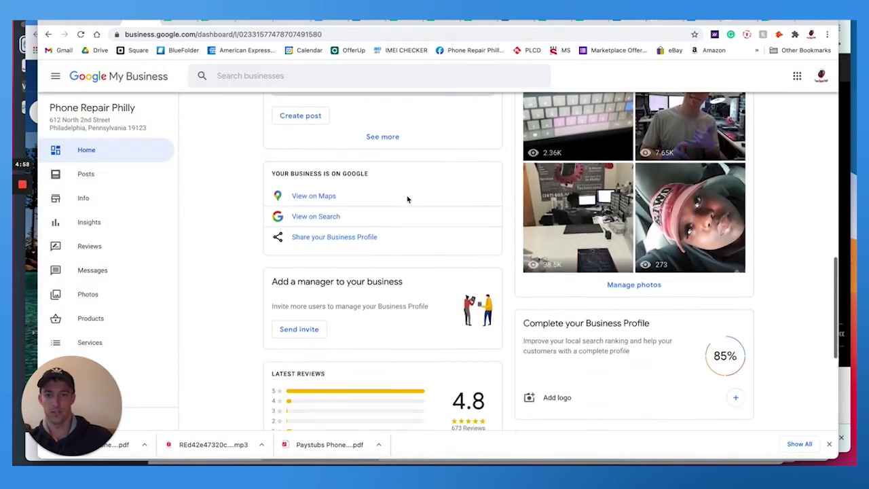
scroll(408, 199, down, 4)
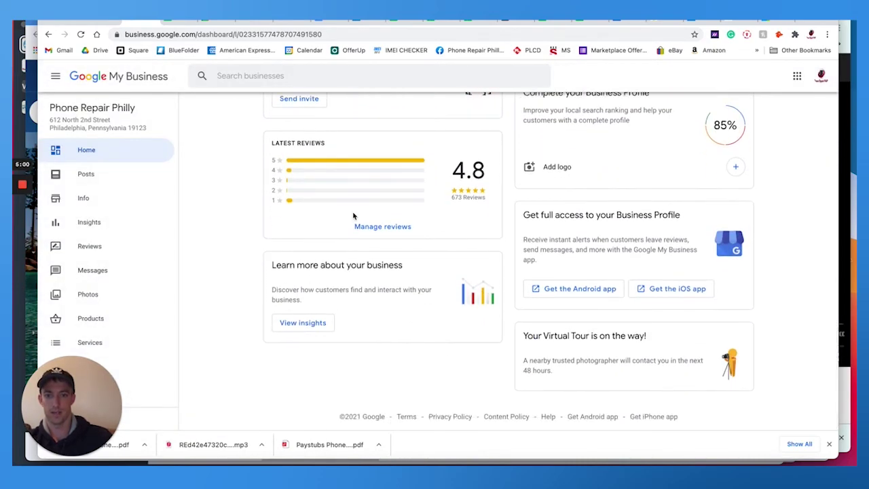
scroll(353, 216, up, 10)
Step: Go back to the business's Messages, view the messaging settings, close them, and review the Samsung s9 conversation
click(99, 273)
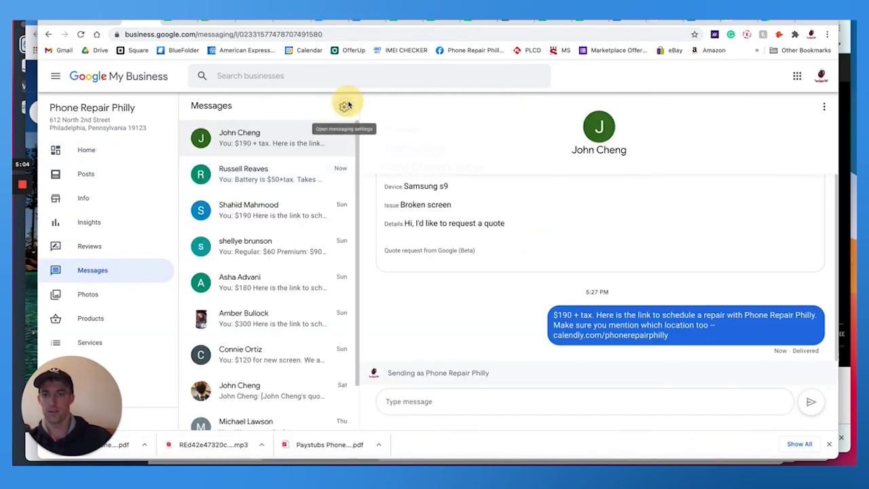
click(344, 107)
click(532, 218)
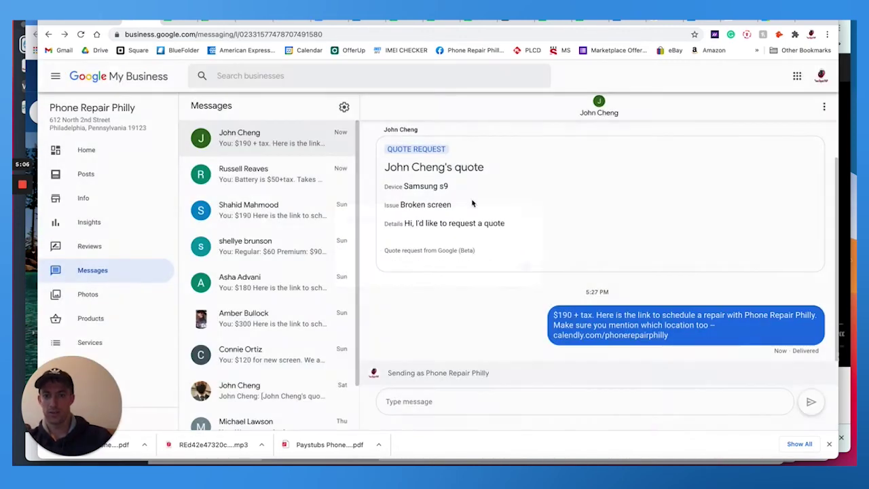
scroll(253, 192, down, 3)
scroll(254, 192, up, 3)
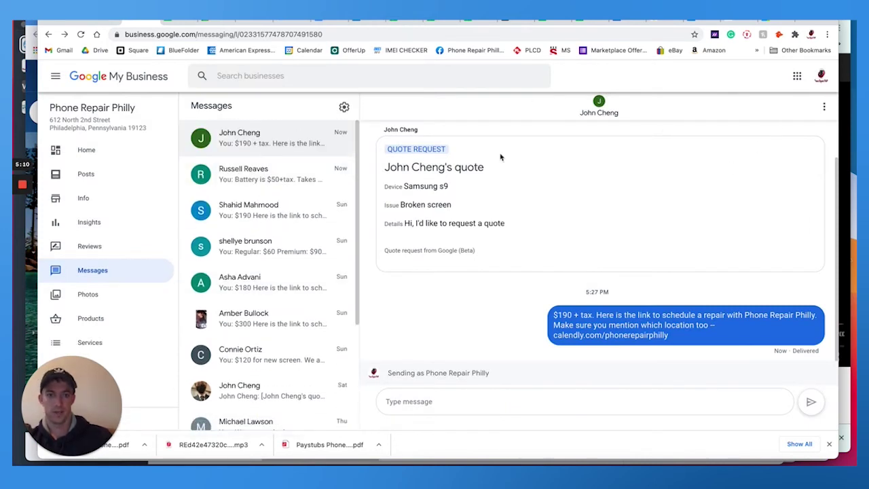
Step: Show the Samsung s9 conversation's block and delete options, then view the Samsung Galaxy s8plus battery and Samsung Galaxy s8 plus broken screen conversations
click(823, 106)
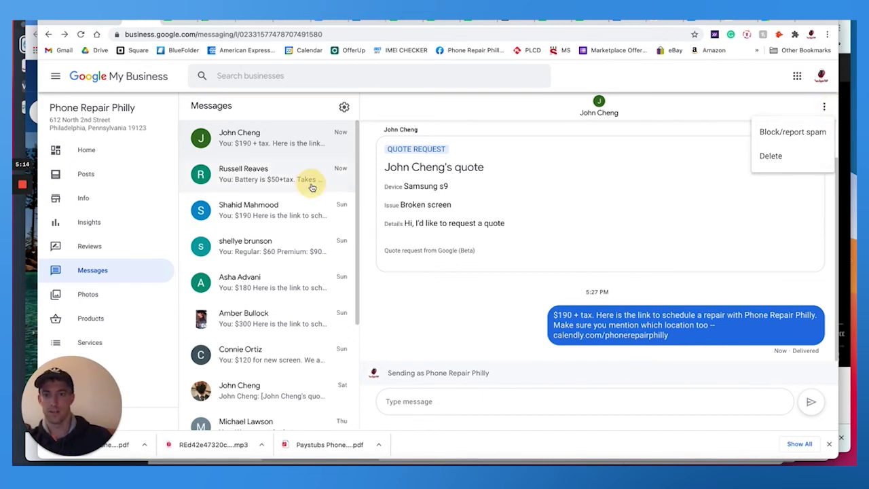
click(292, 188)
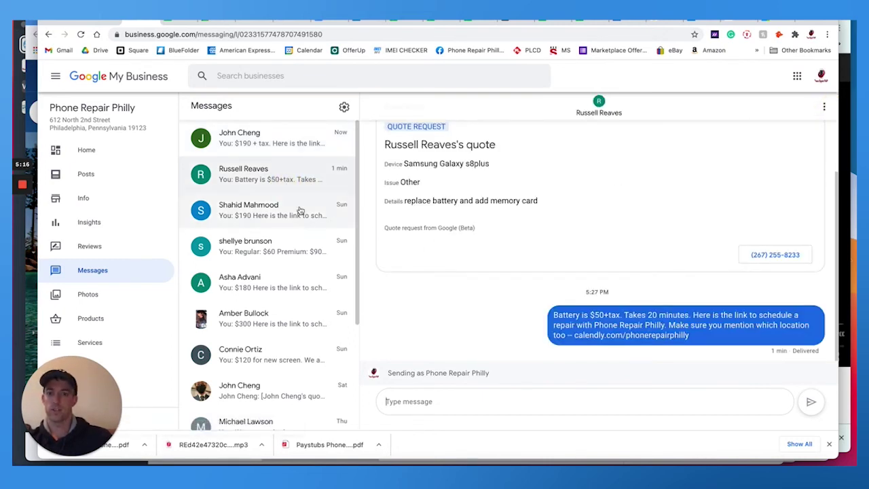
click(277, 222)
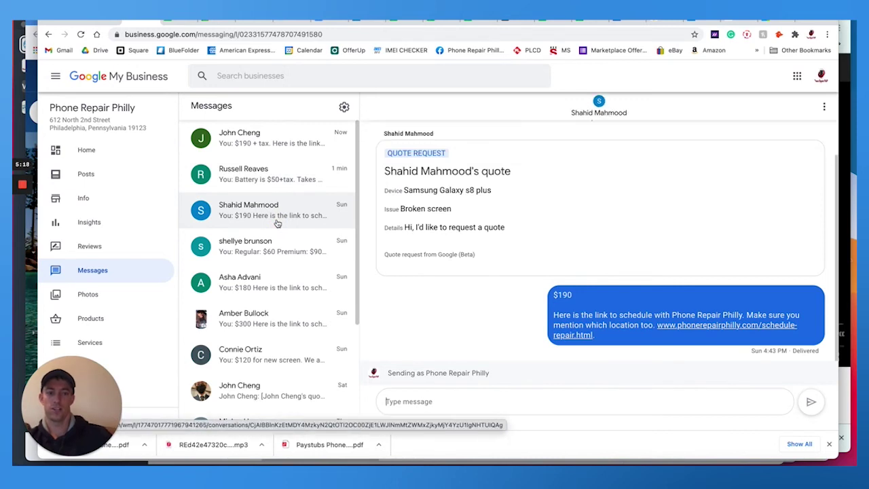